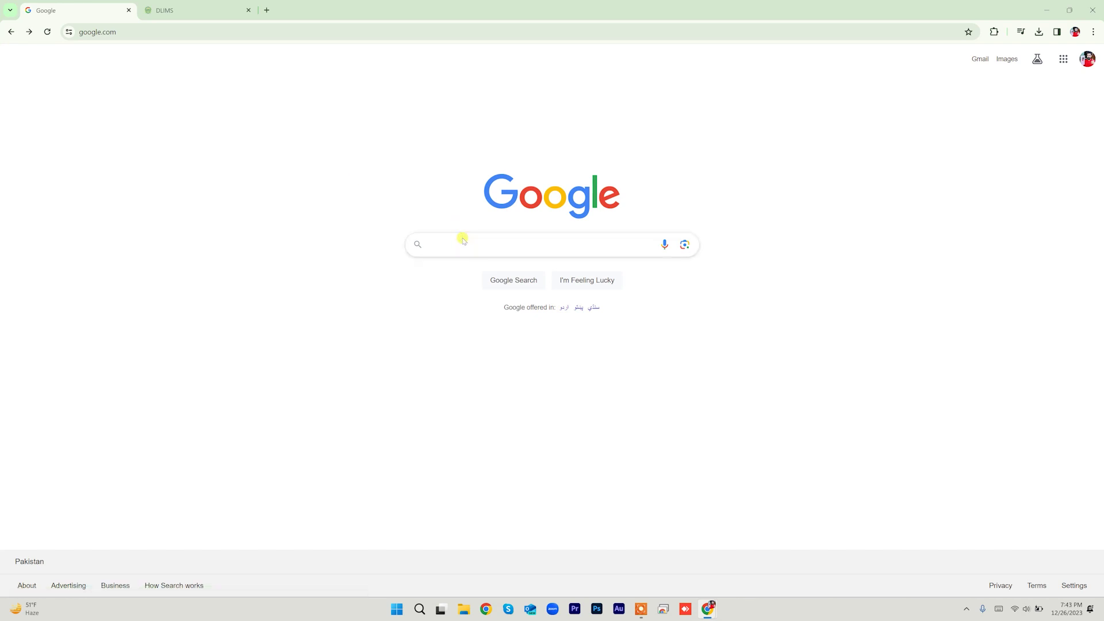
Step: Search Google for 'dlims punjab' and open the official DLIMS - Punjab.gov.pk website
click(489, 246)
text(dlims pu)
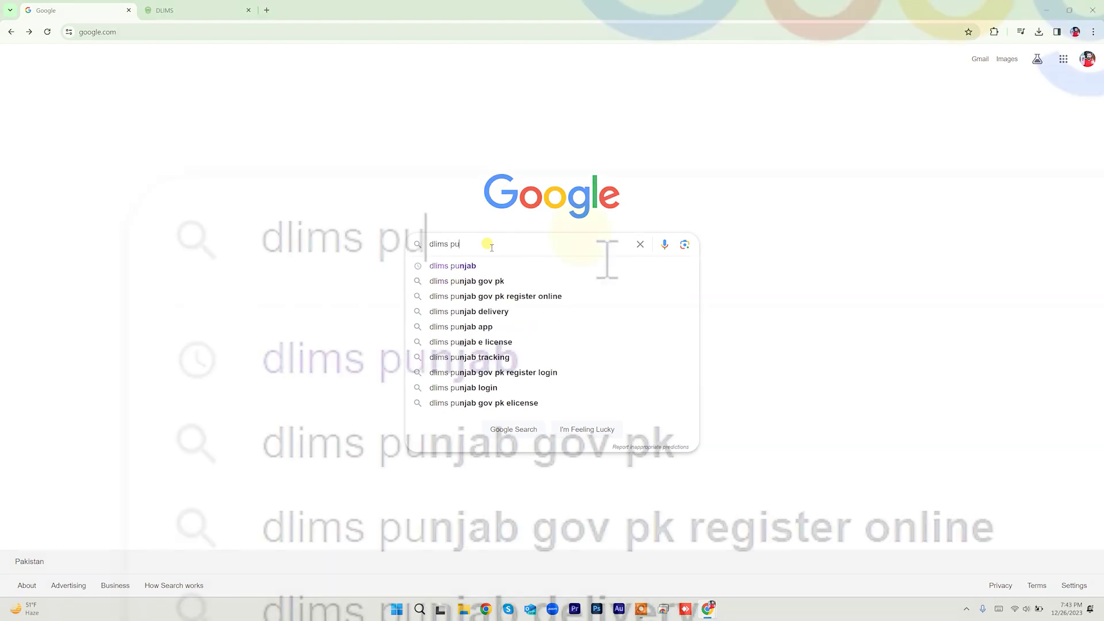
click(492, 265)
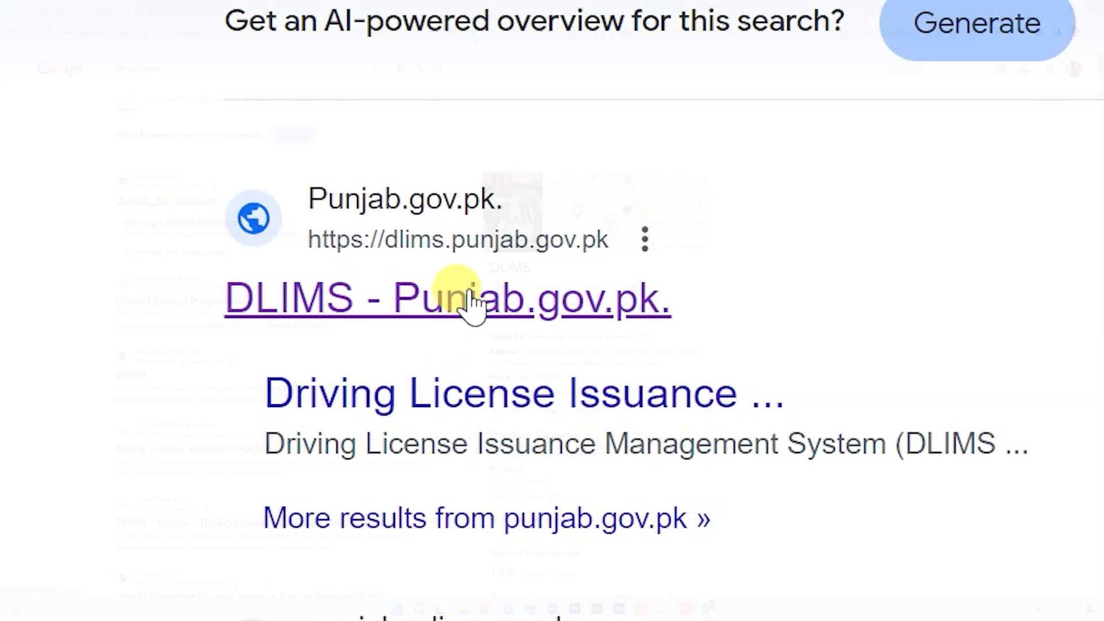
click(172, 199)
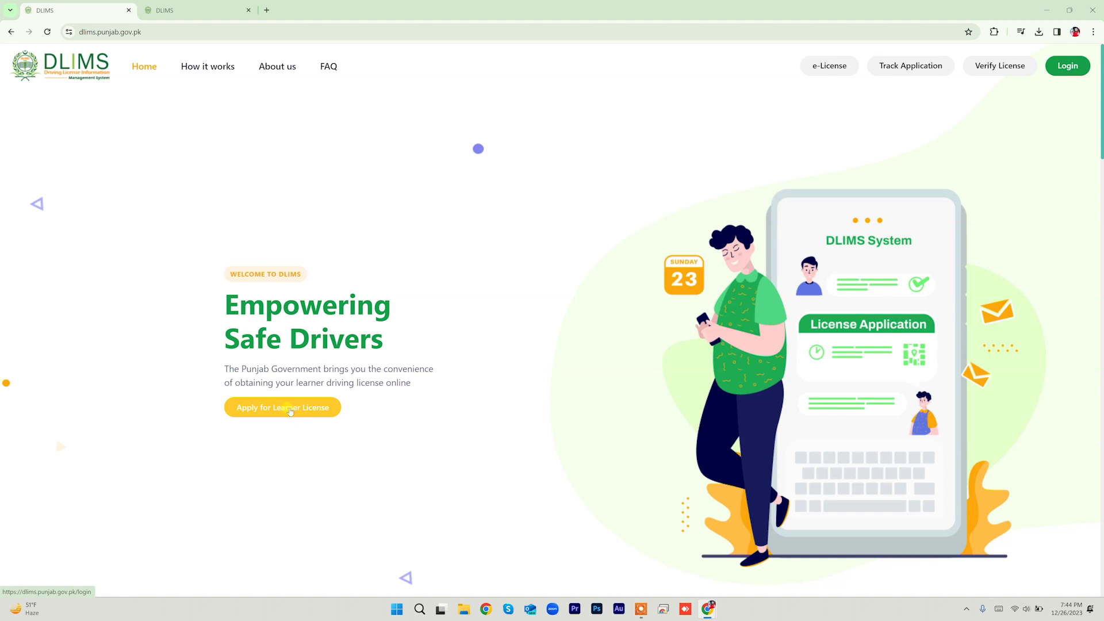
Step: Choose Apply for Learner License, then go to Create Account from the login page
click(290, 409)
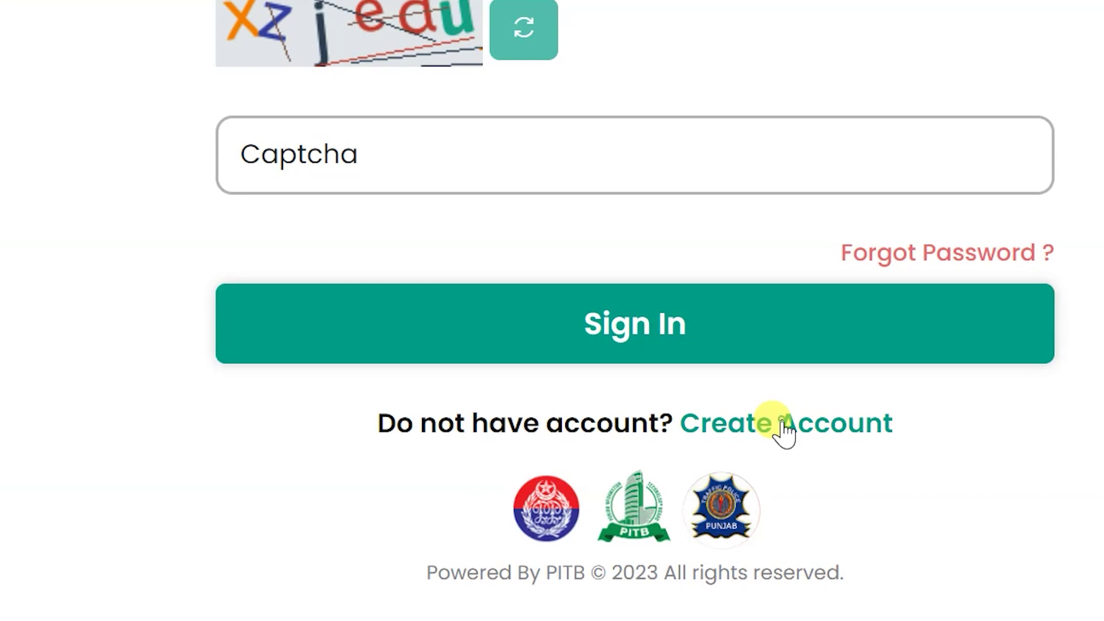
click(785, 431)
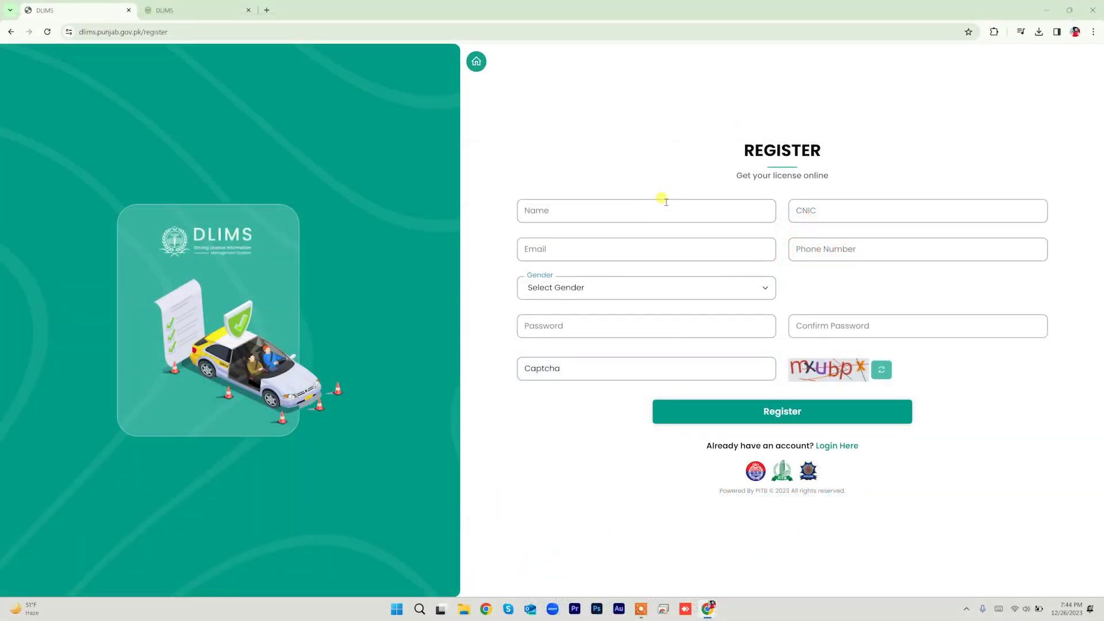
Step: Fill the applicant's name, CNIC number, e-mail and phone number in the Register form
text(h)
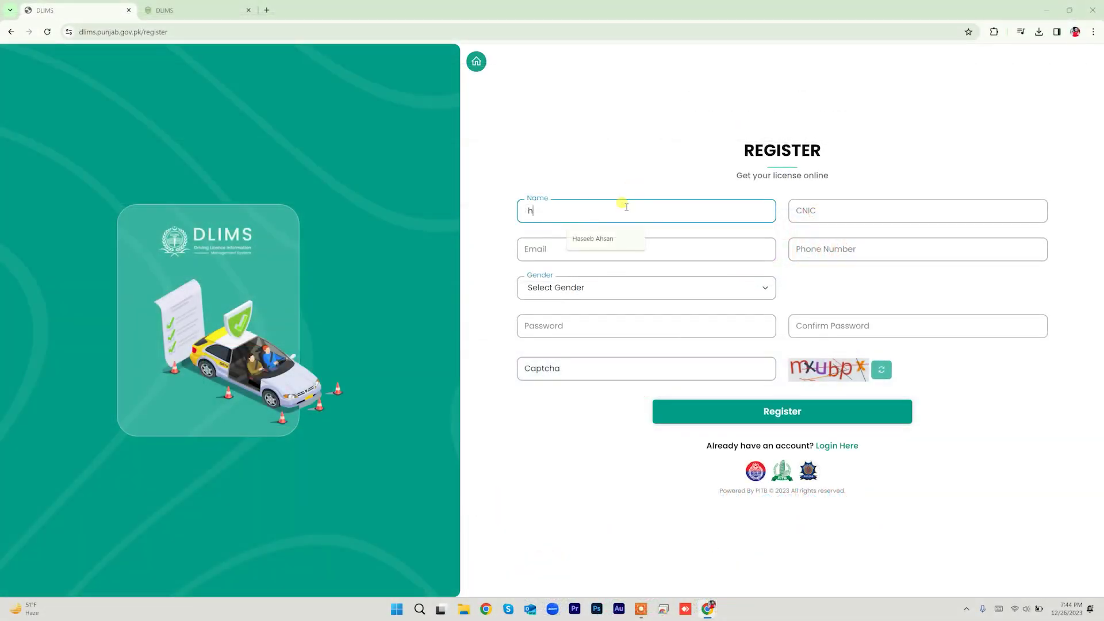
click(623, 238)
click(624, 238)
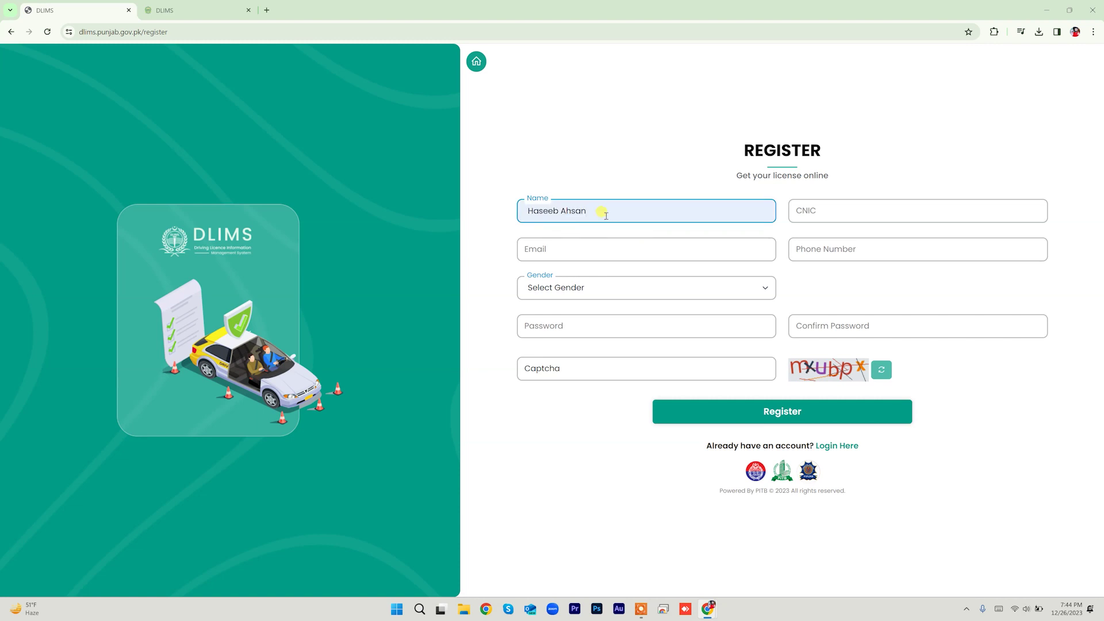
click(830, 211)
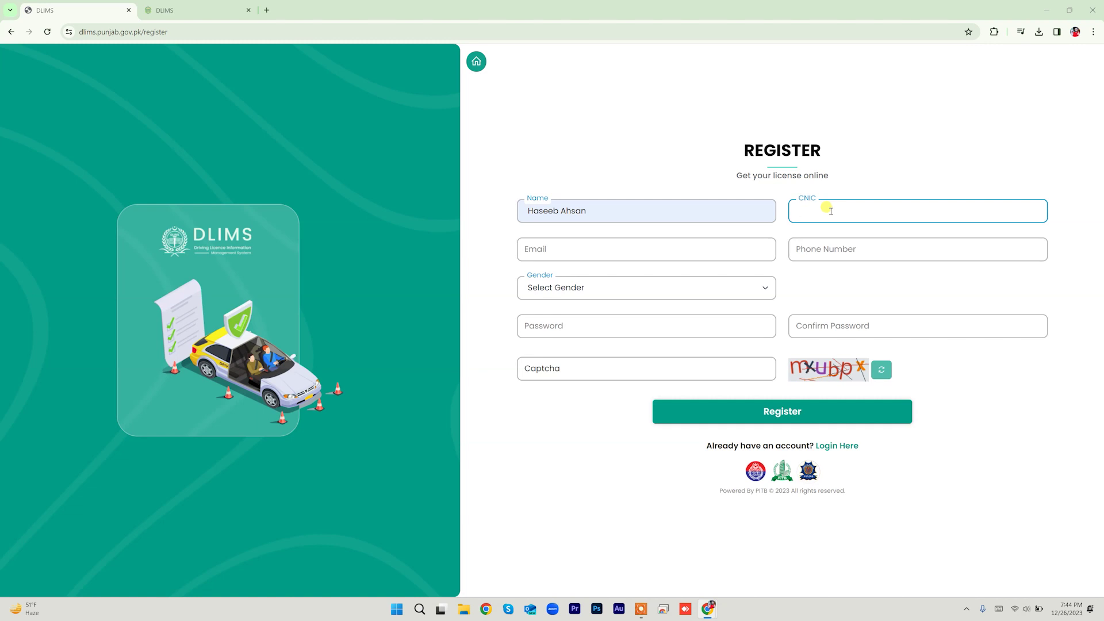
click(638, 249)
click(615, 276)
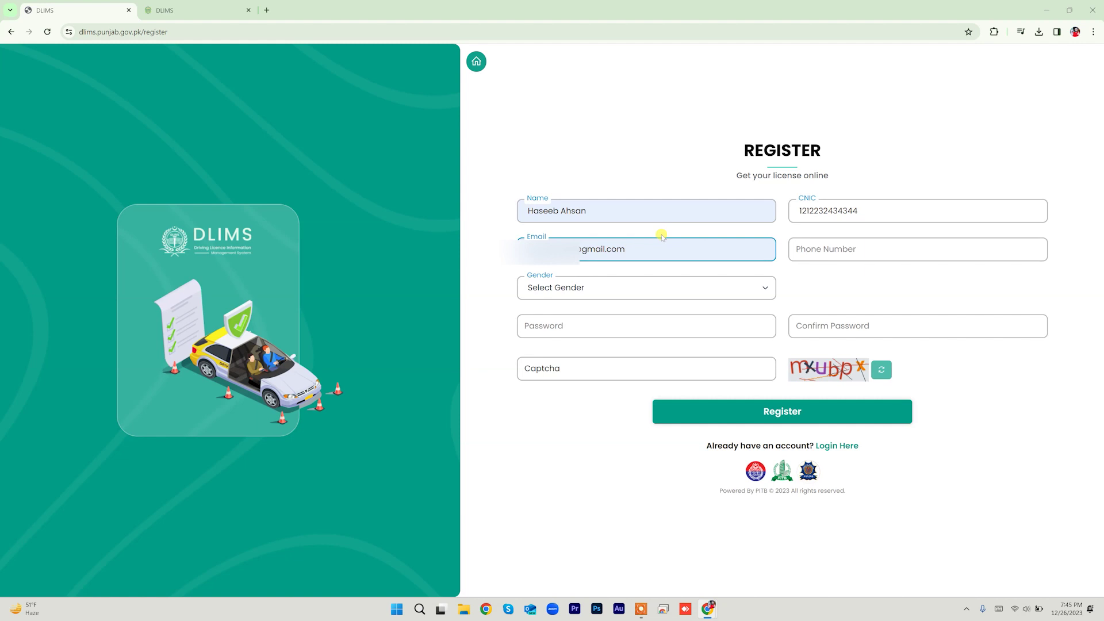
click(840, 250)
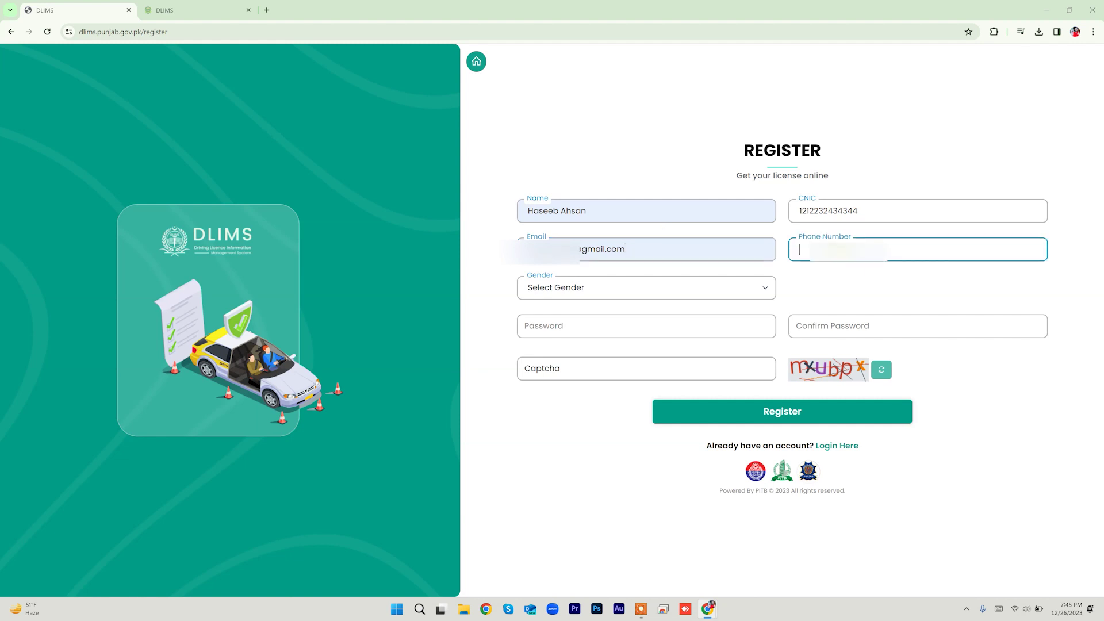
text(0)
Step: Set gender to Male, enter and confirm the password, type the captcha and submit
click(559, 287)
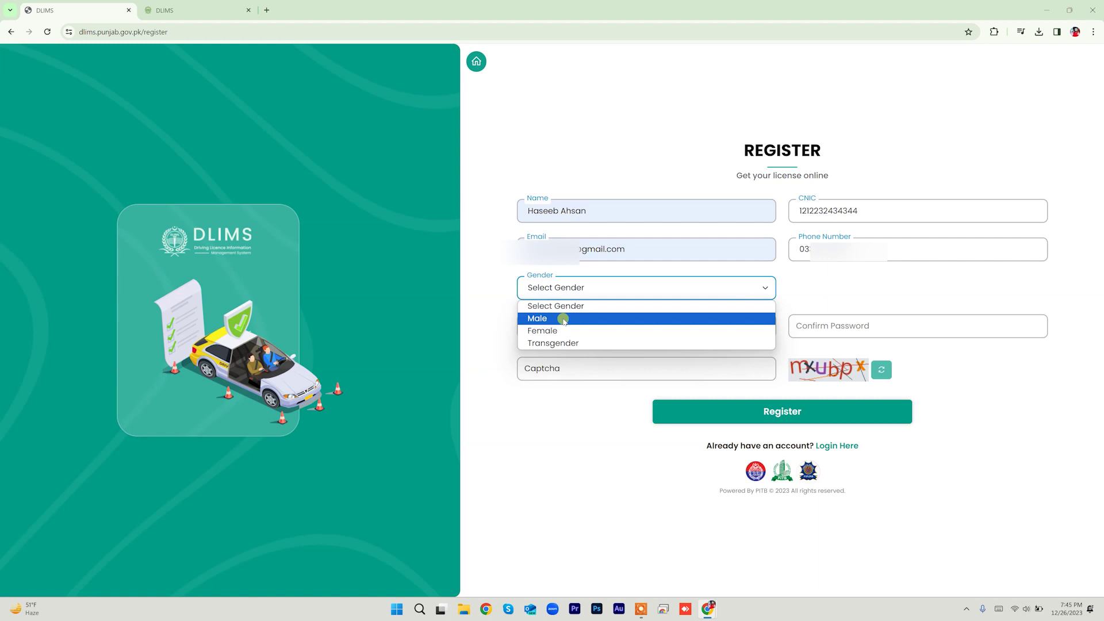
click(564, 320)
click(564, 322)
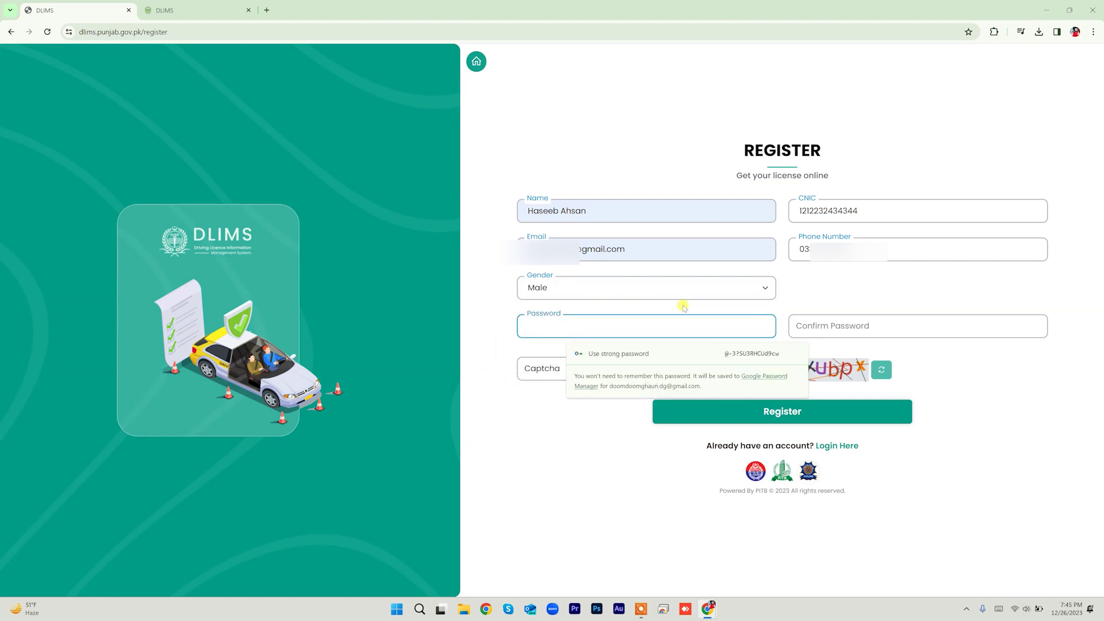
text(***********)
click(818, 330)
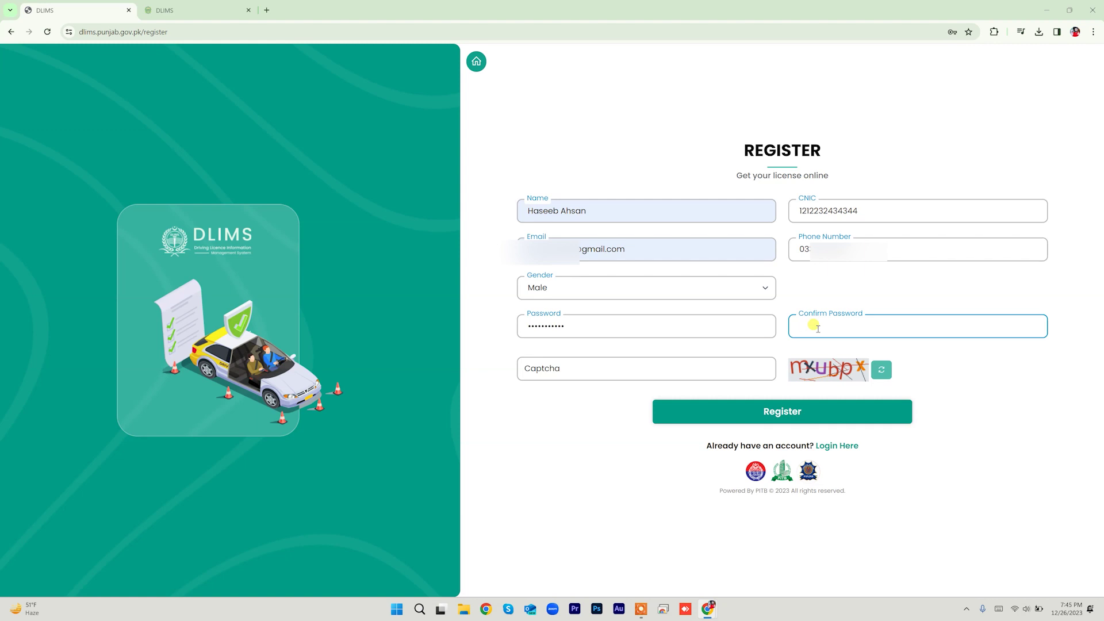
text(***********)
click(557, 406)
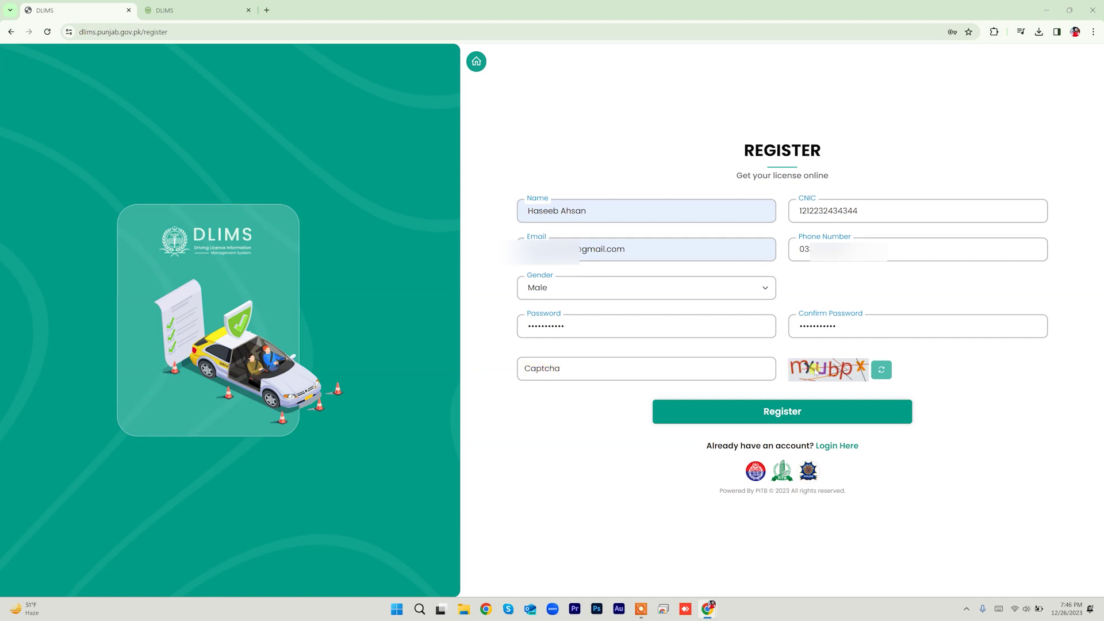
click(629, 368)
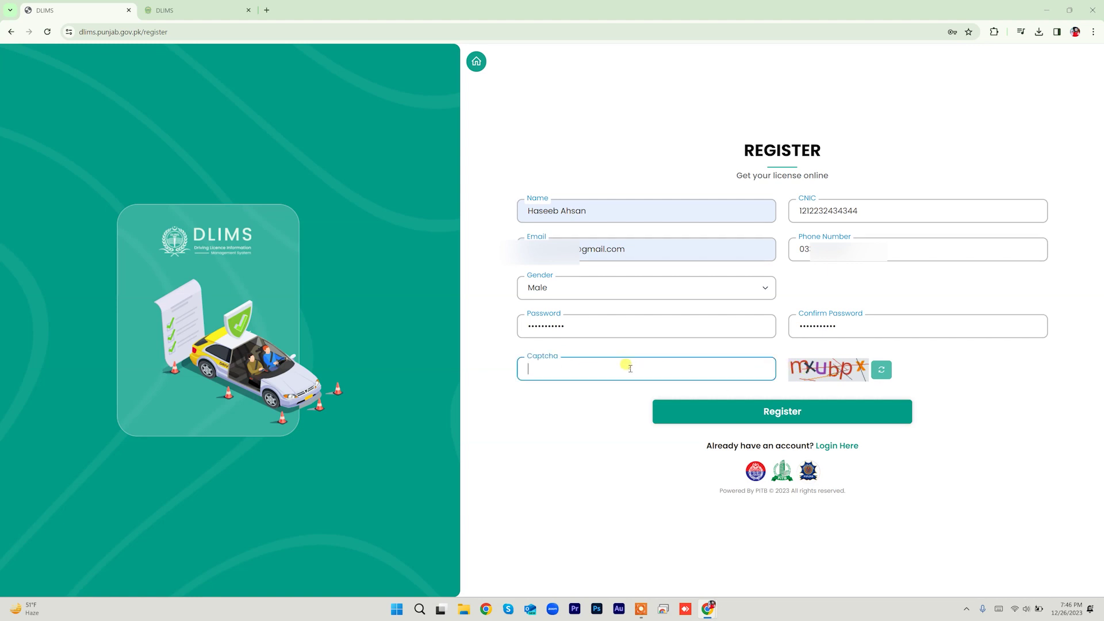
text(mxubpx)
click(745, 413)
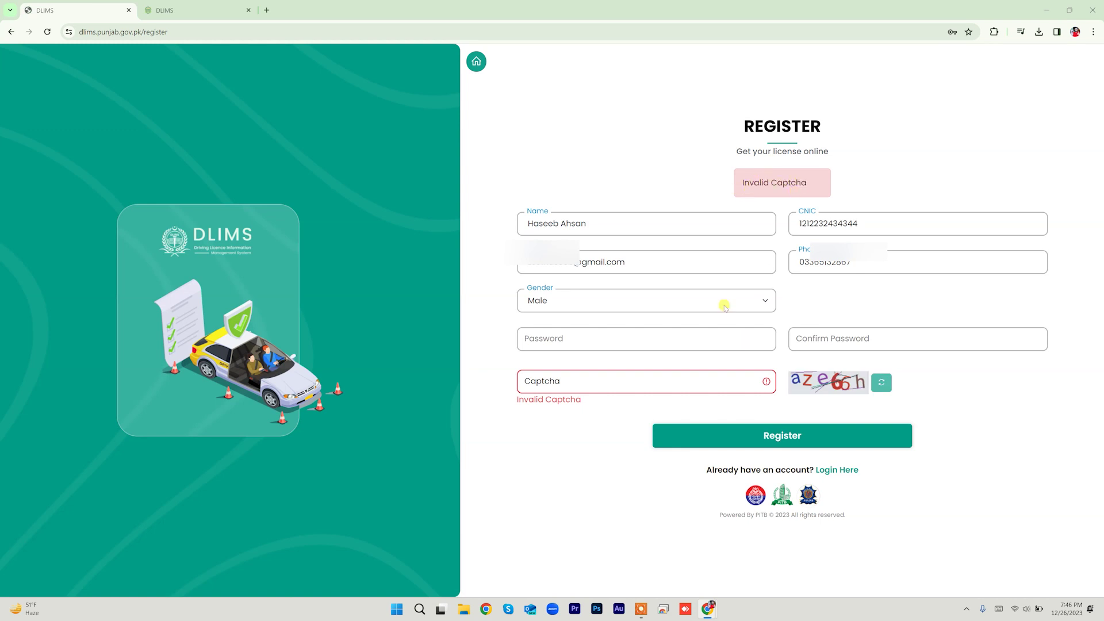
Step: Re-enter the cleared password and the new captcha, then resubmit the registration
click(652, 387)
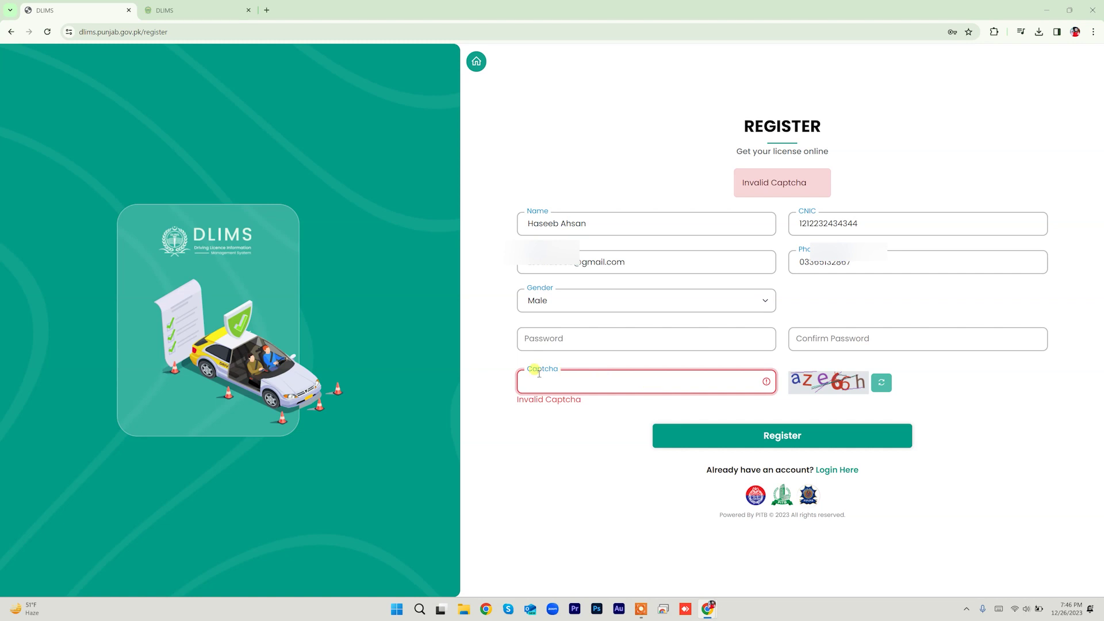
click(563, 336)
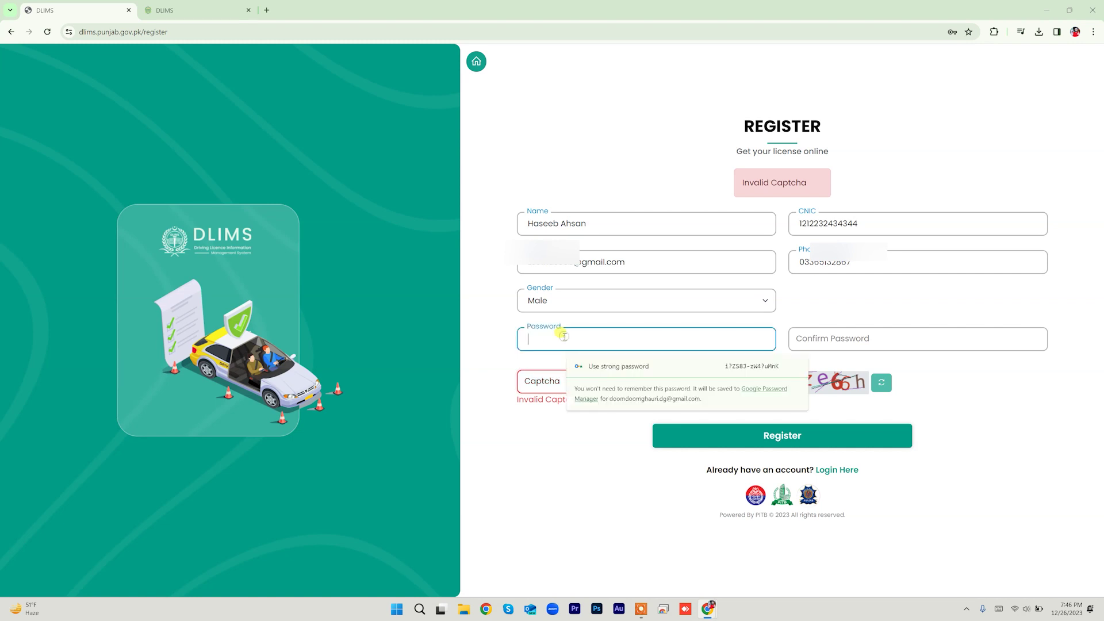
text(•••••••)
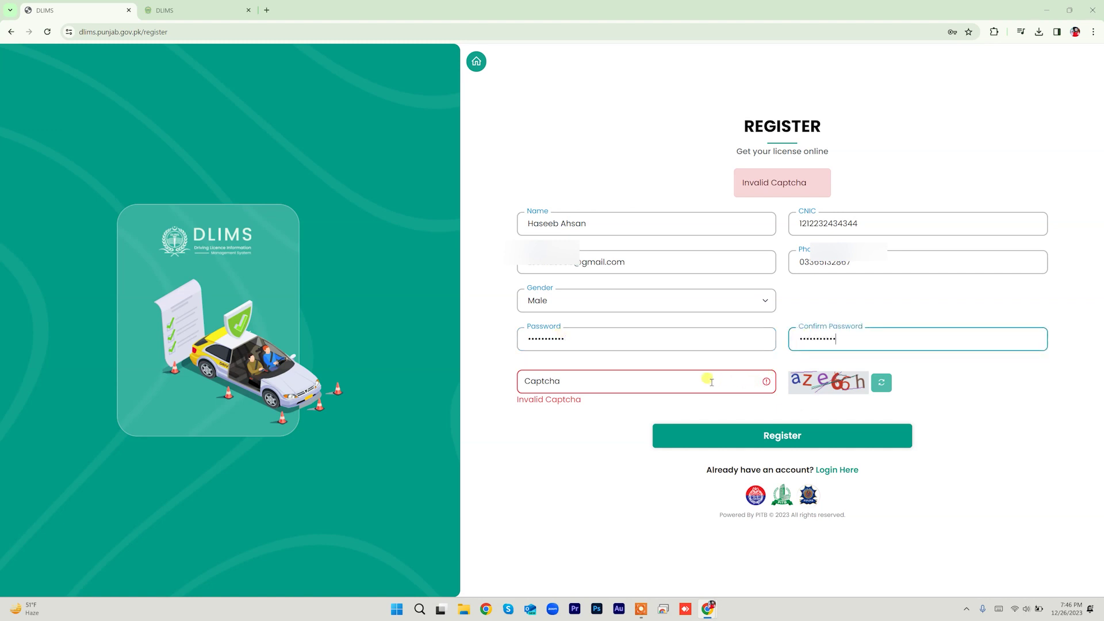
click(712, 382)
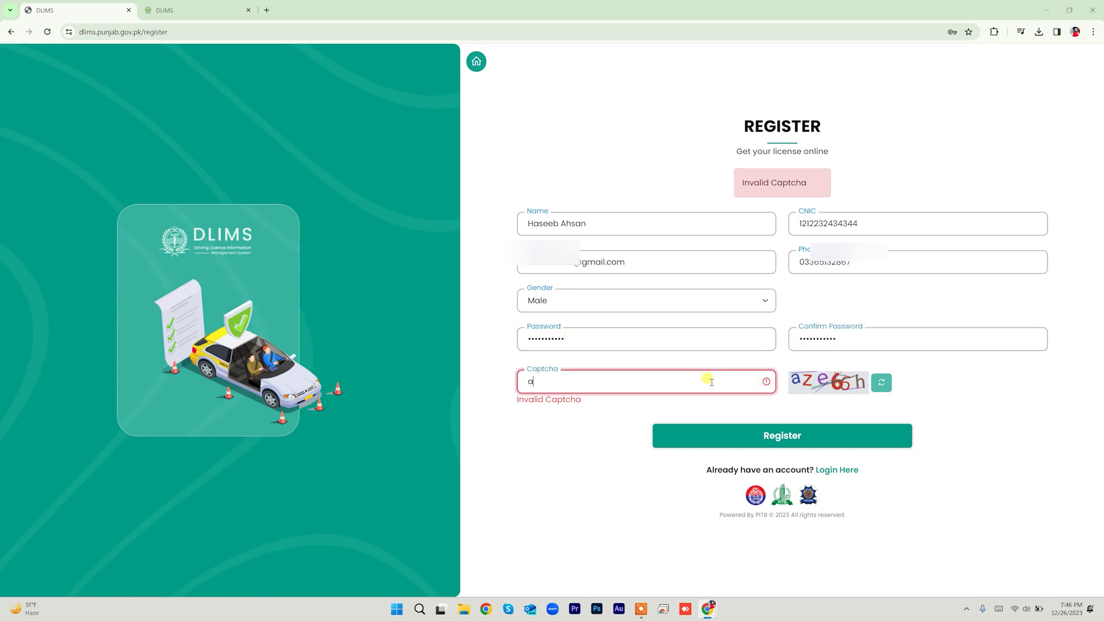
text(aZe66H)
key(BackSpace)
text(h)
click(770, 439)
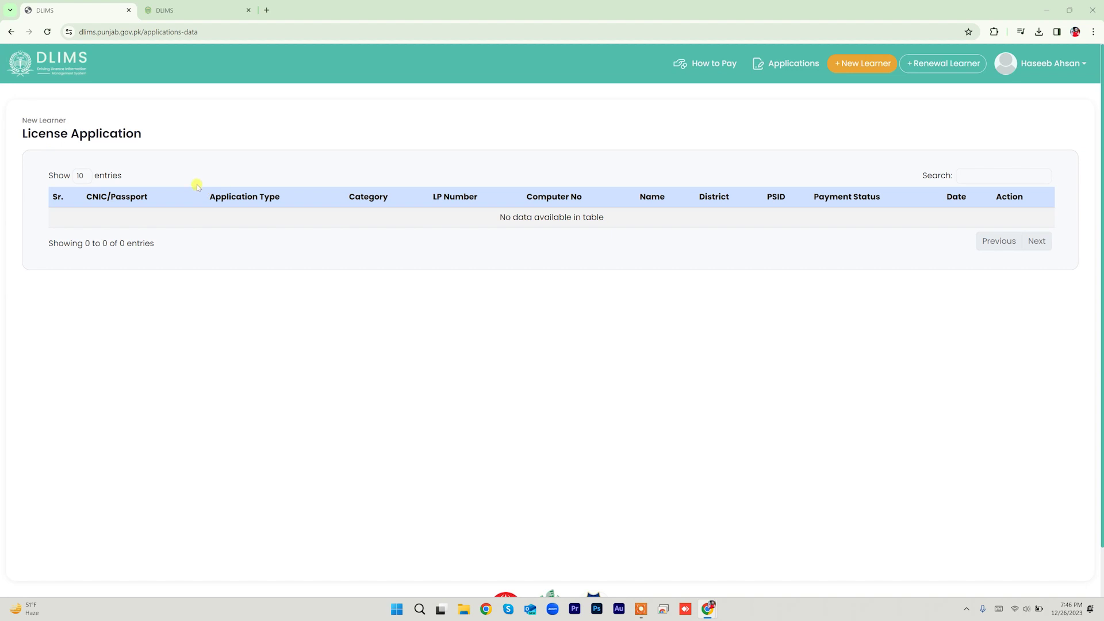
click(1060, 73)
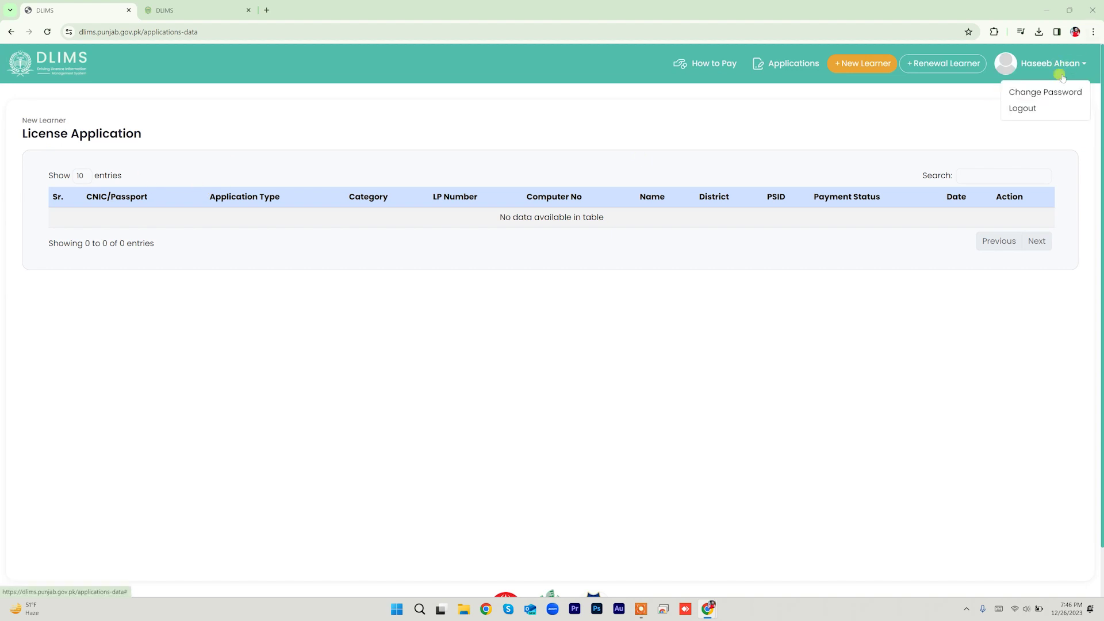
click(921, 113)
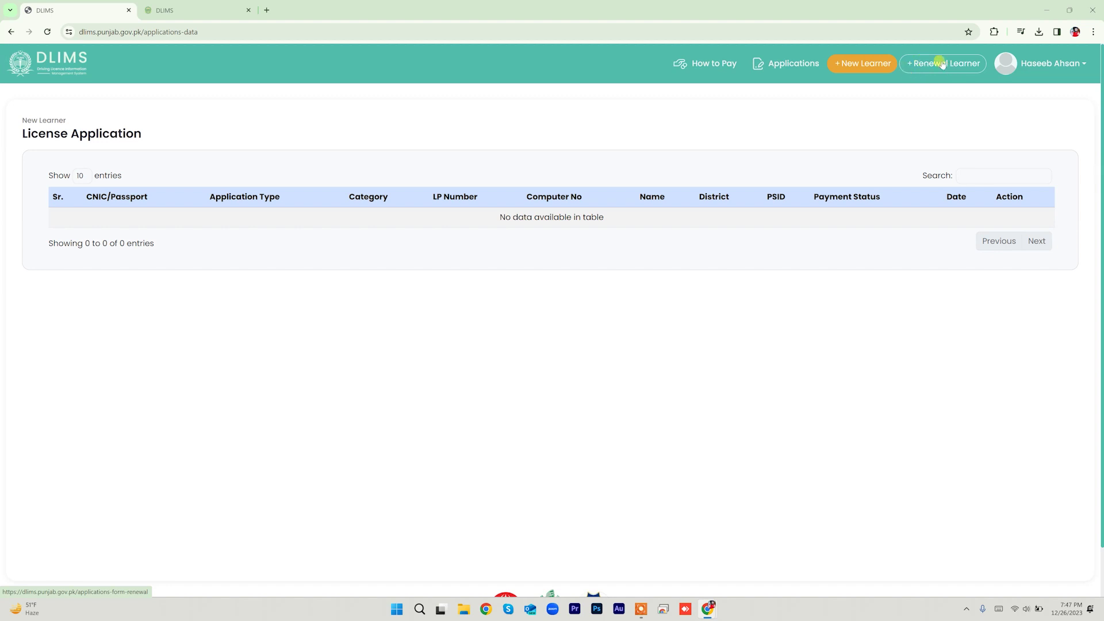
Step: Create a New Learner application and glance down the form to its document uploads
click(861, 65)
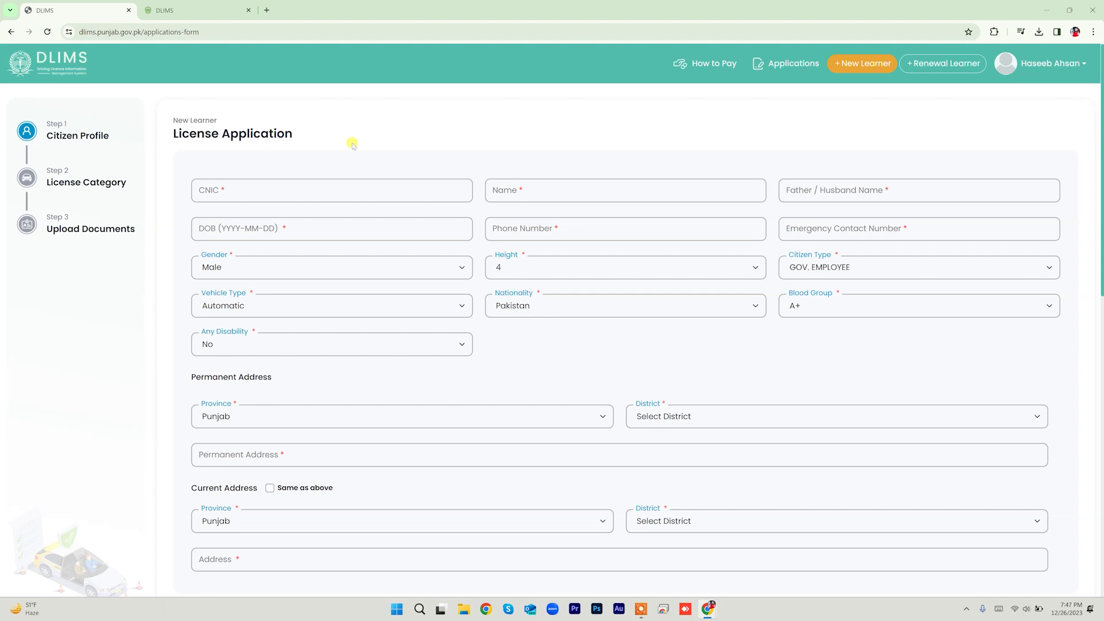
scroll(351, 223, down, 10)
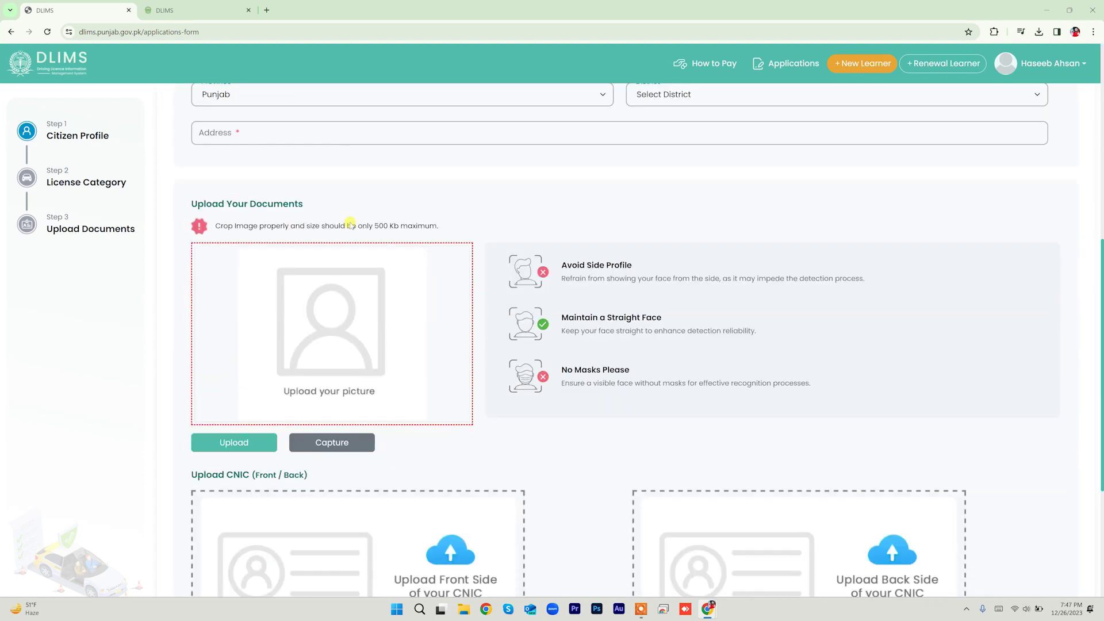
scroll(349, 230, up, 10)
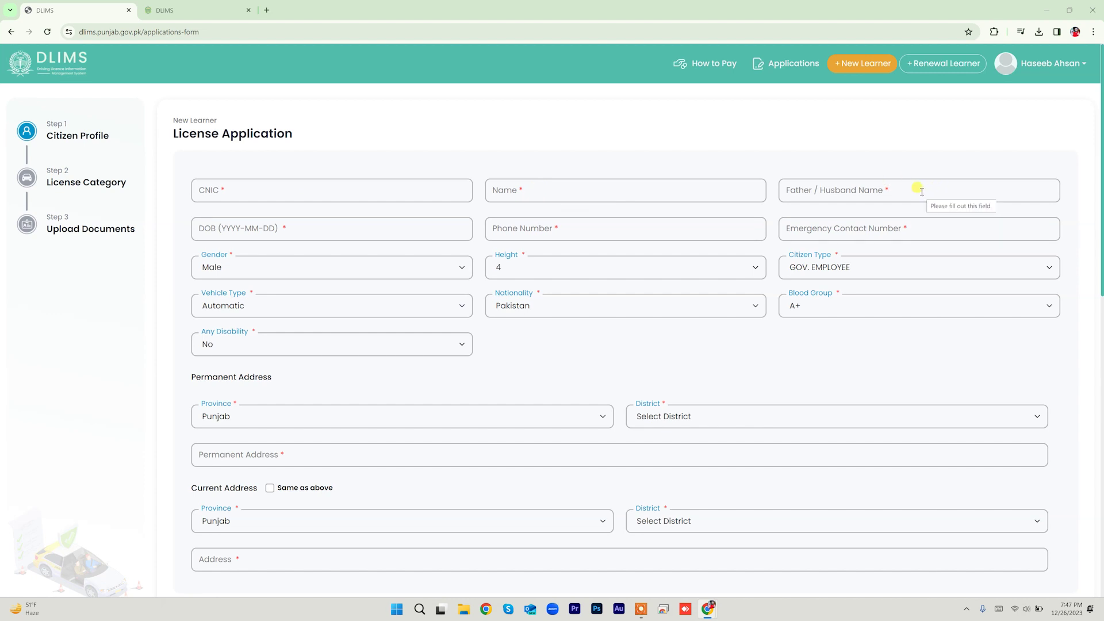
click(218, 228)
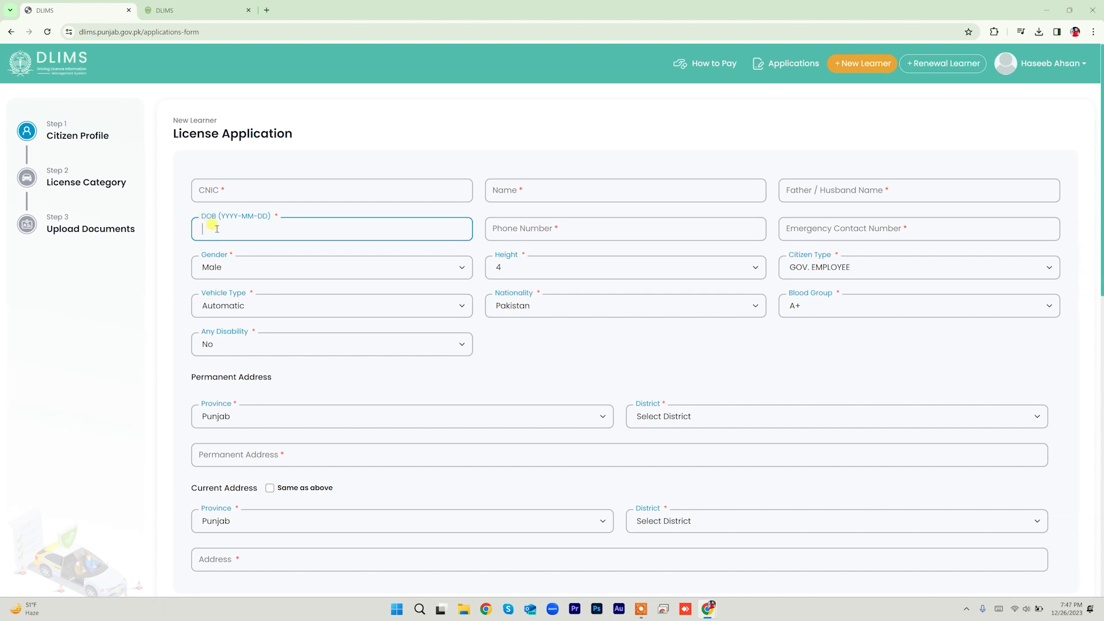
text(993-06-15)
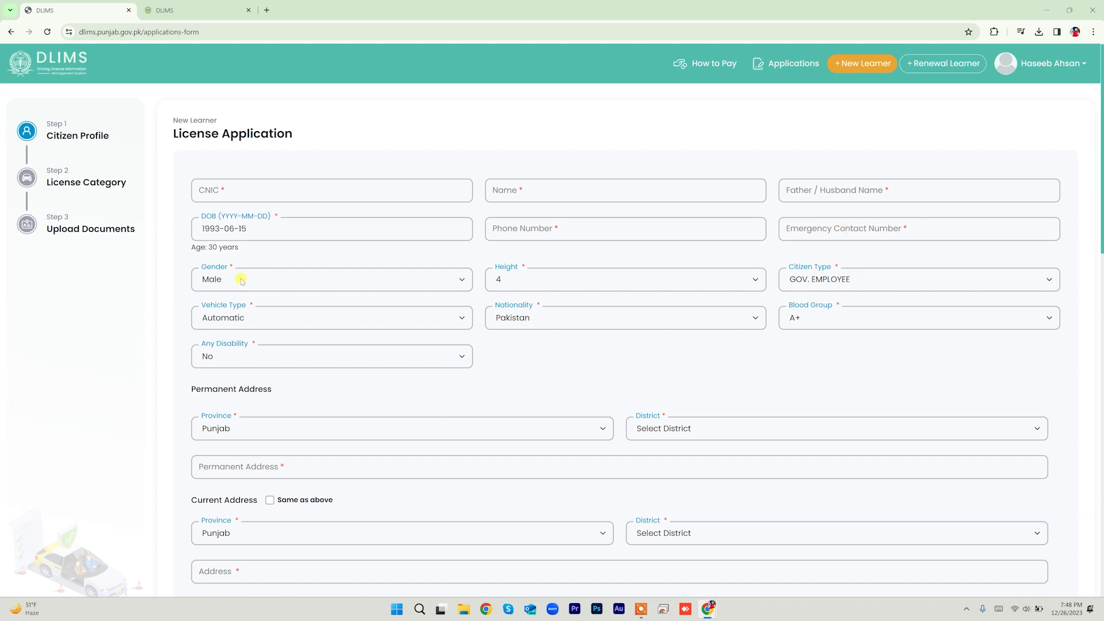
Step: Set height to 5, citizen type to PRIVATE EMPLOYEE and vehicle type to Manual
click(543, 282)
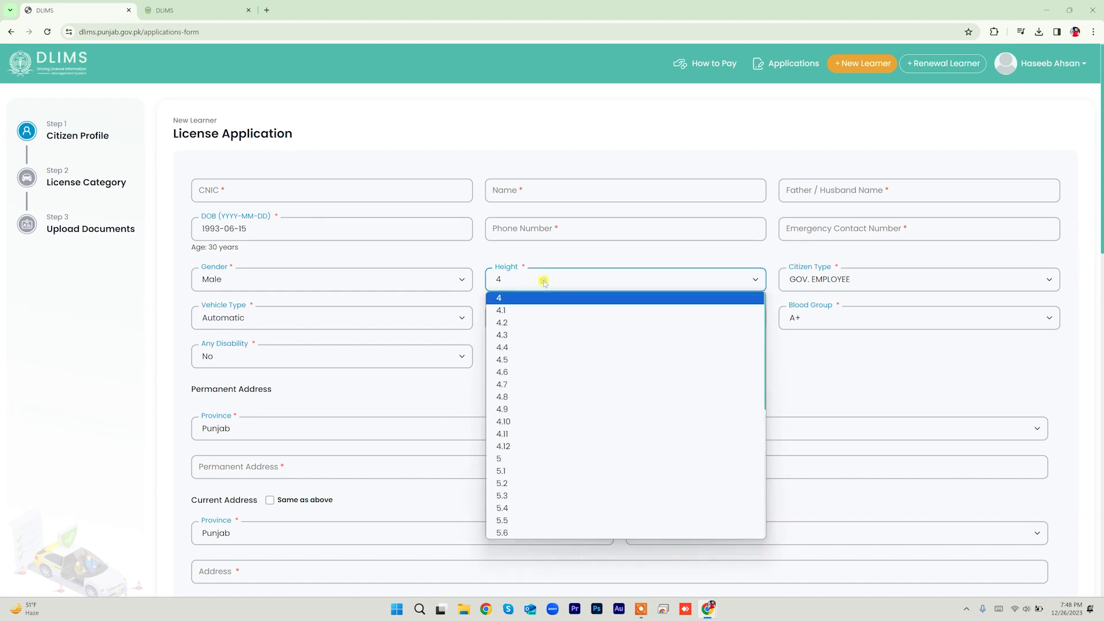
scroll(539, 436, down, 2)
scroll(529, 433, up, 3)
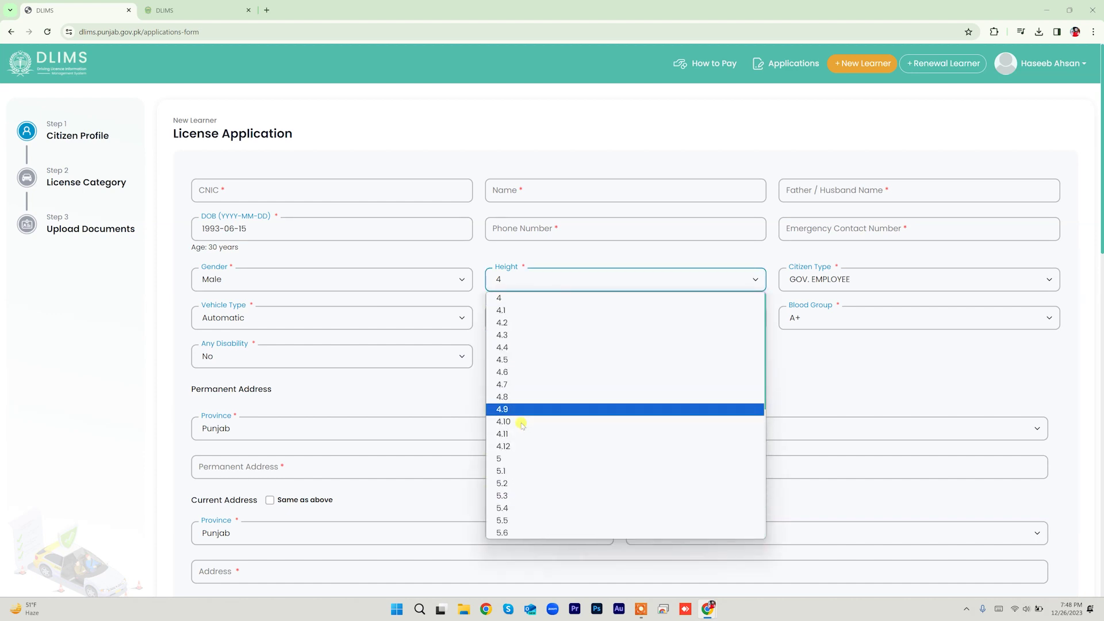
click(528, 458)
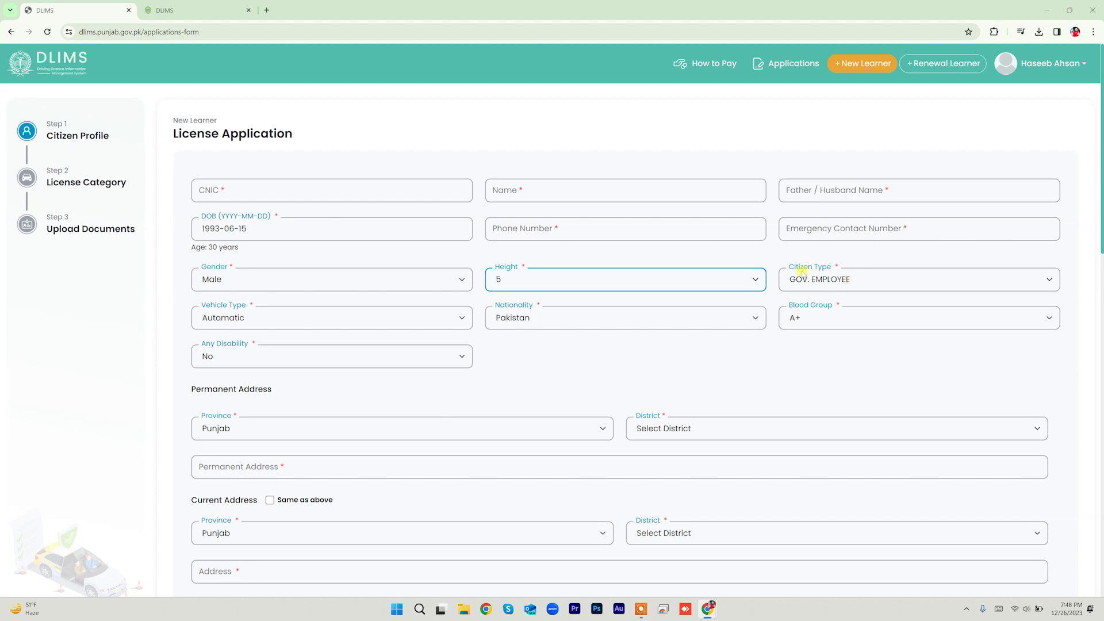
click(841, 278)
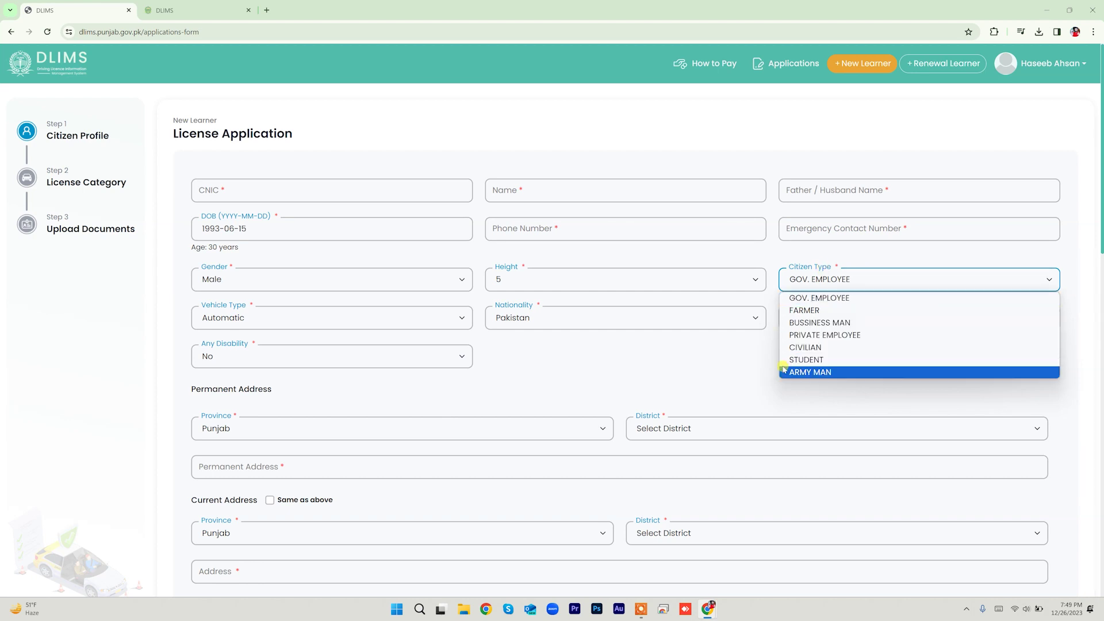
click(804, 335)
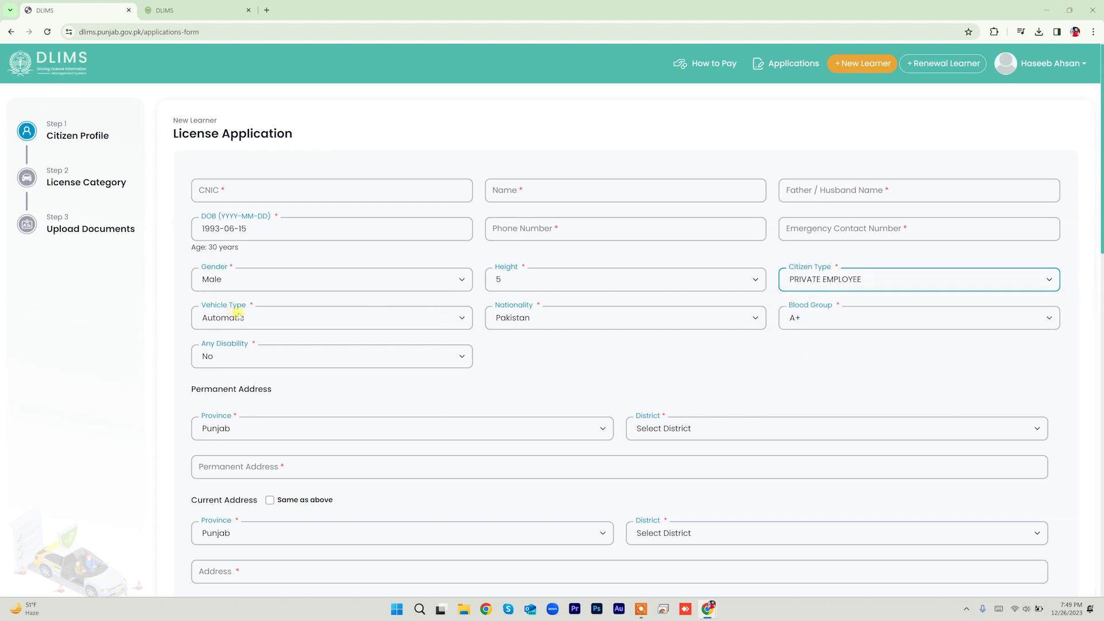
click(302, 319)
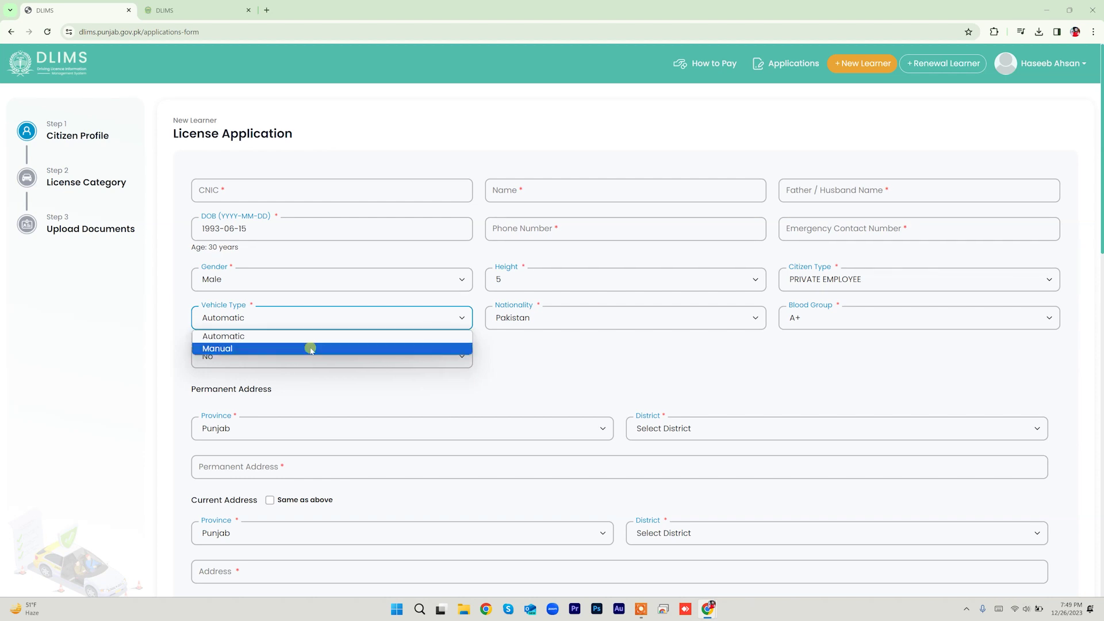
click(309, 348)
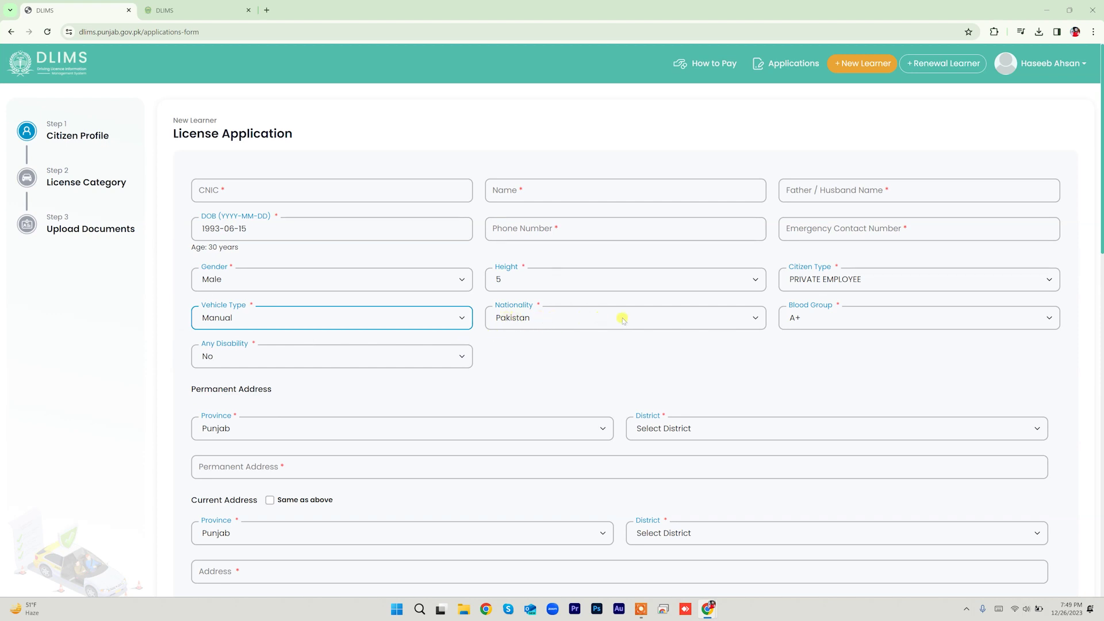
Step: Keep nationality Pakistan, set blood group B+ and disability to No
click(754, 315)
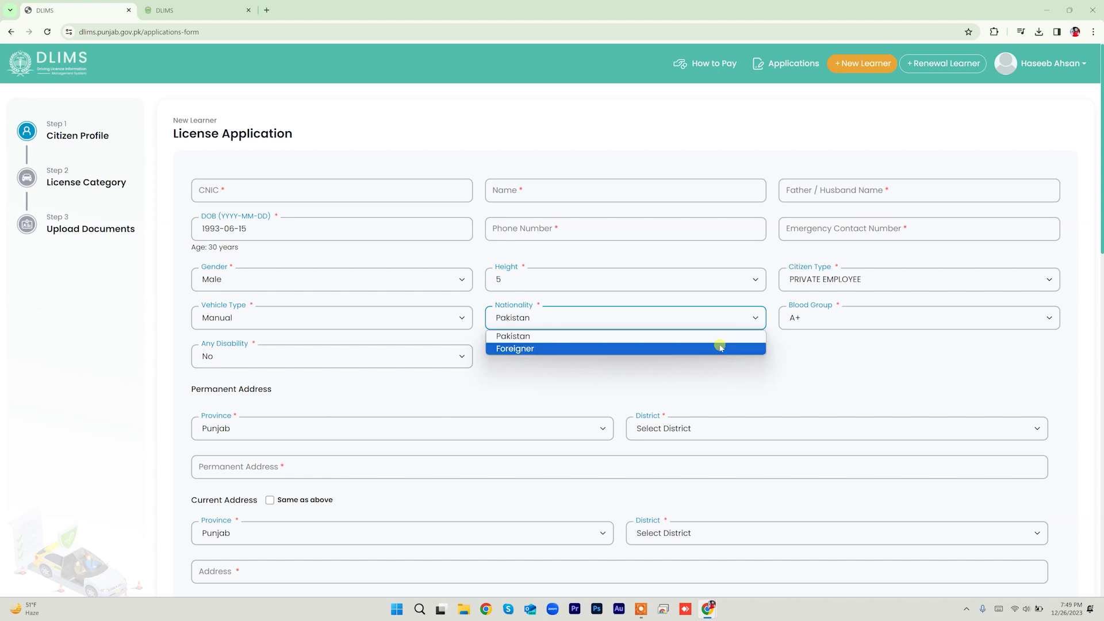
click(711, 371)
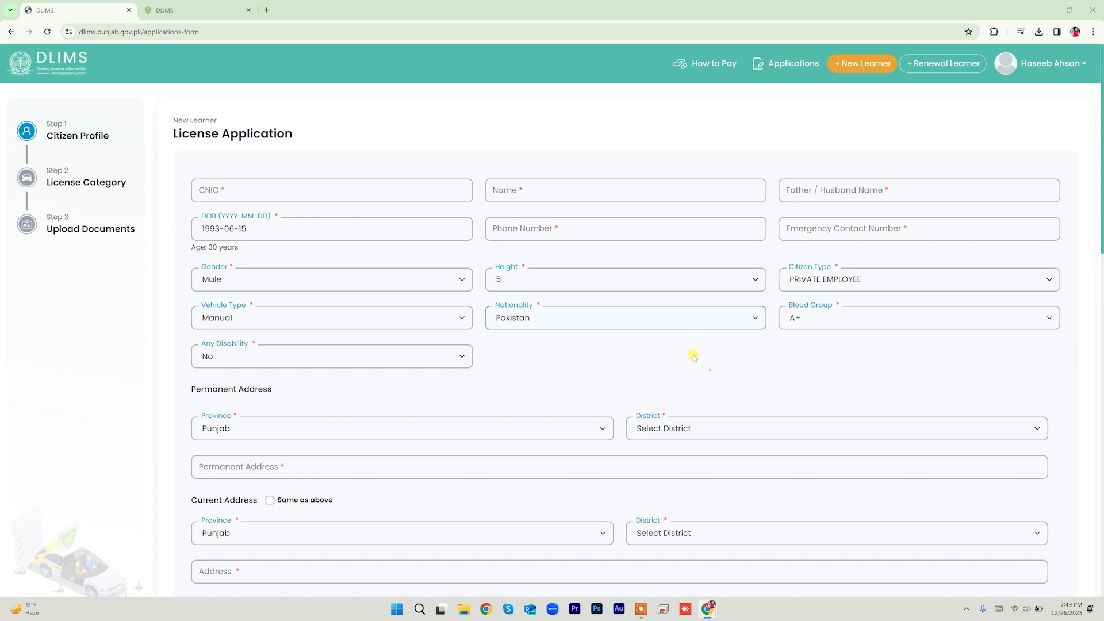
click(826, 323)
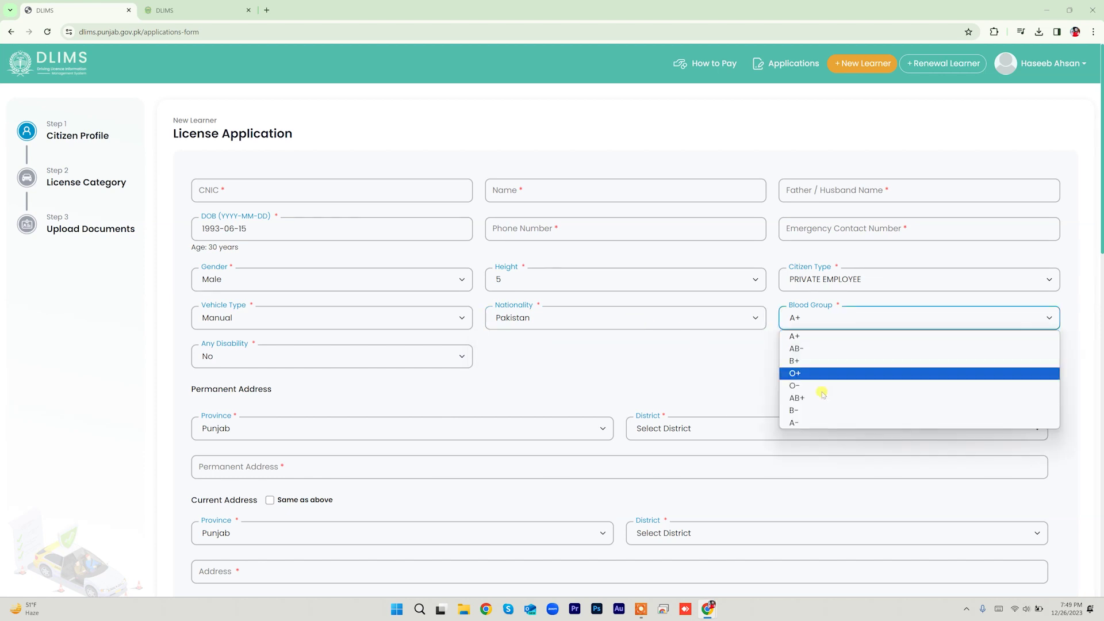
click(821, 361)
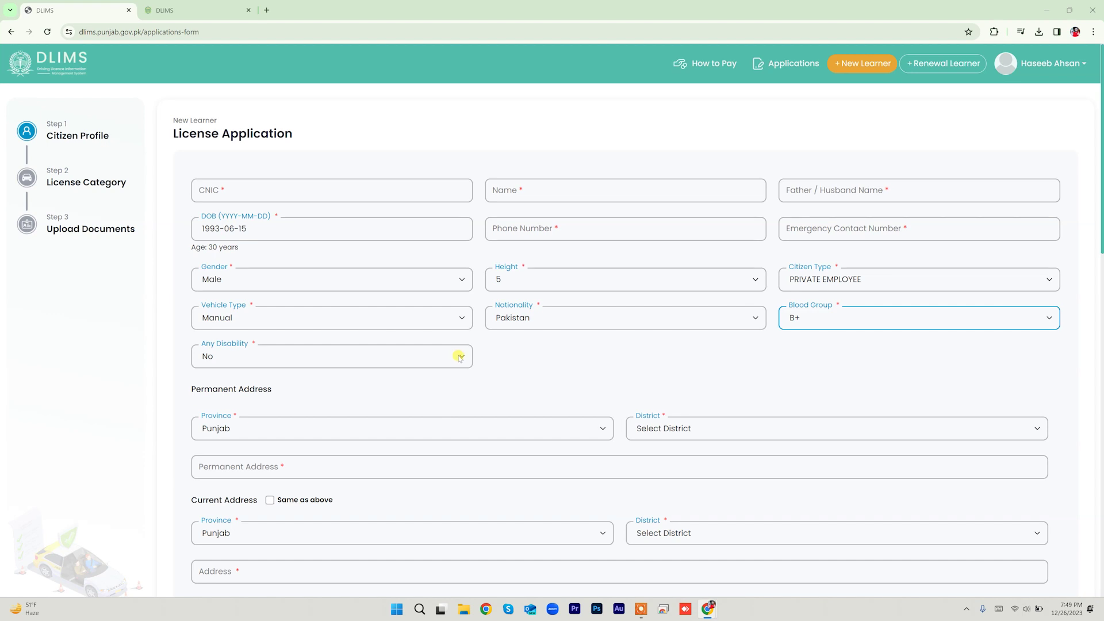
click(460, 356)
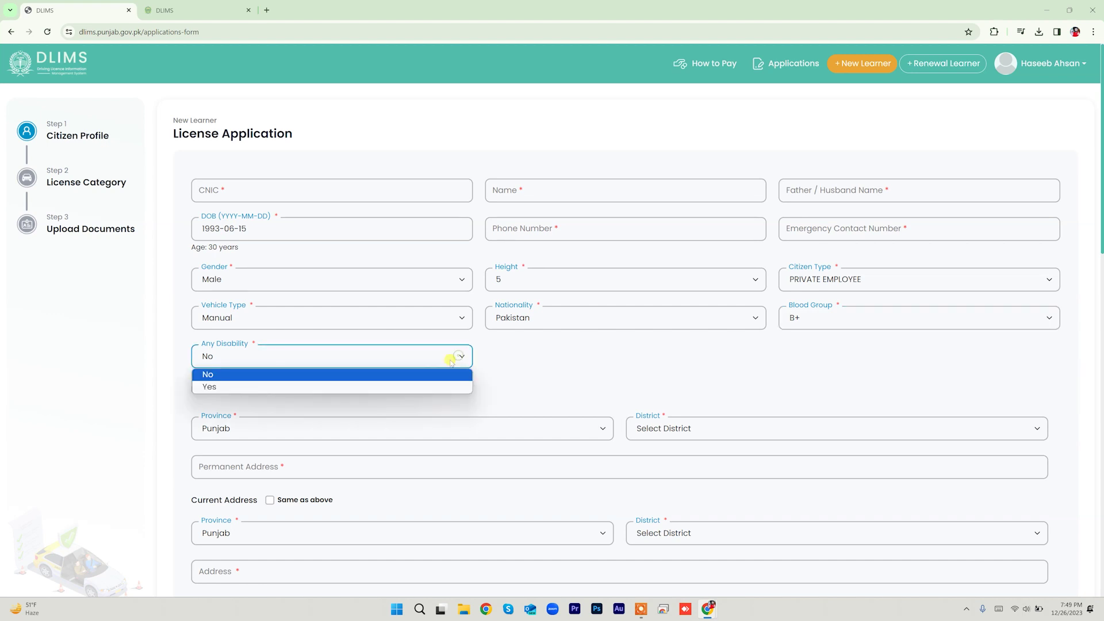
click(424, 375)
scroll(421, 368, down, 1)
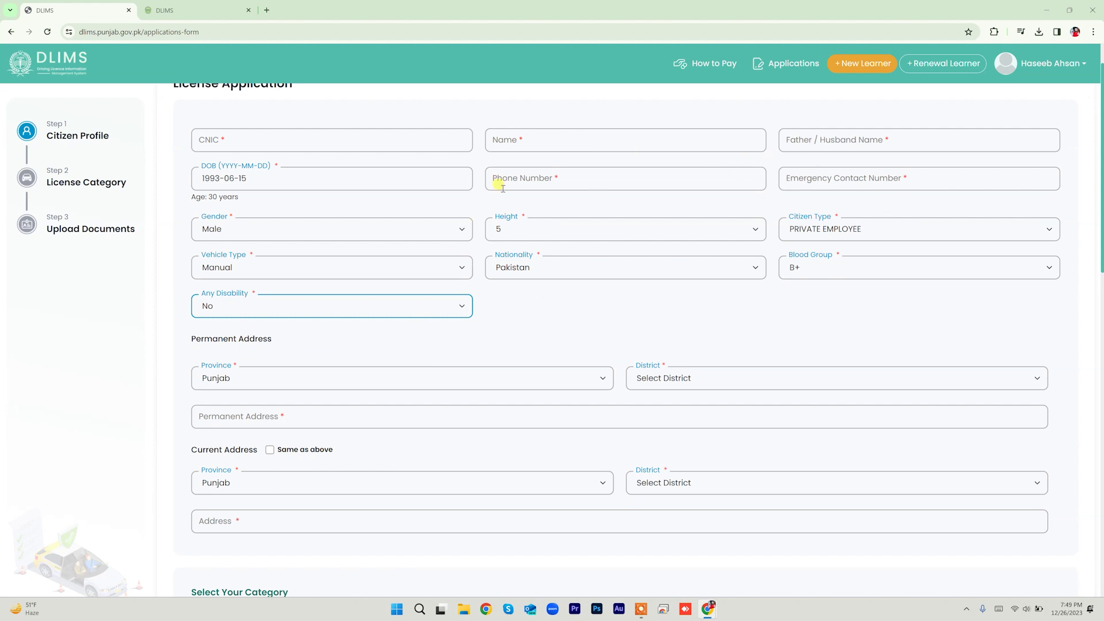
scroll(478, 290, down, 2)
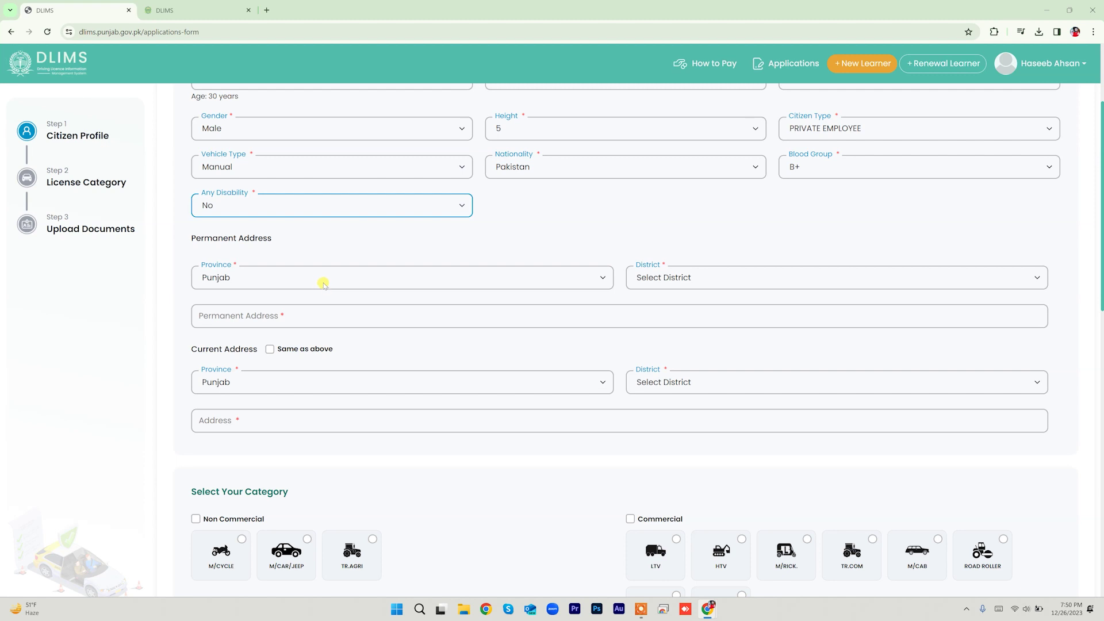
Step: Set the permanent address to Punjab, district RAWALPINDI, and type the street address
click(322, 282)
click(323, 283)
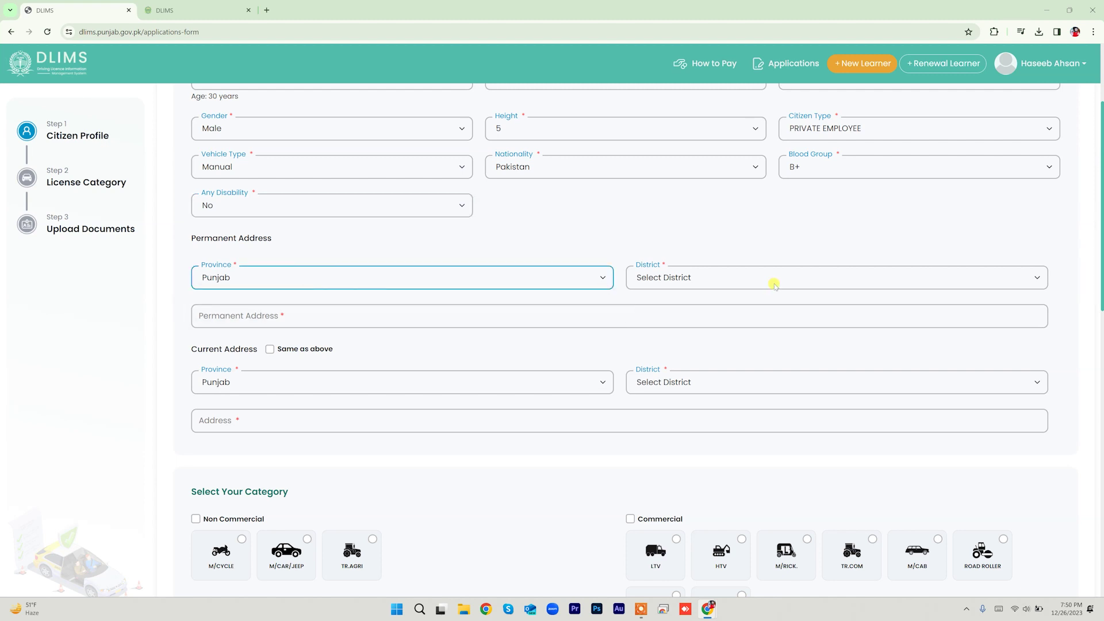
click(748, 280)
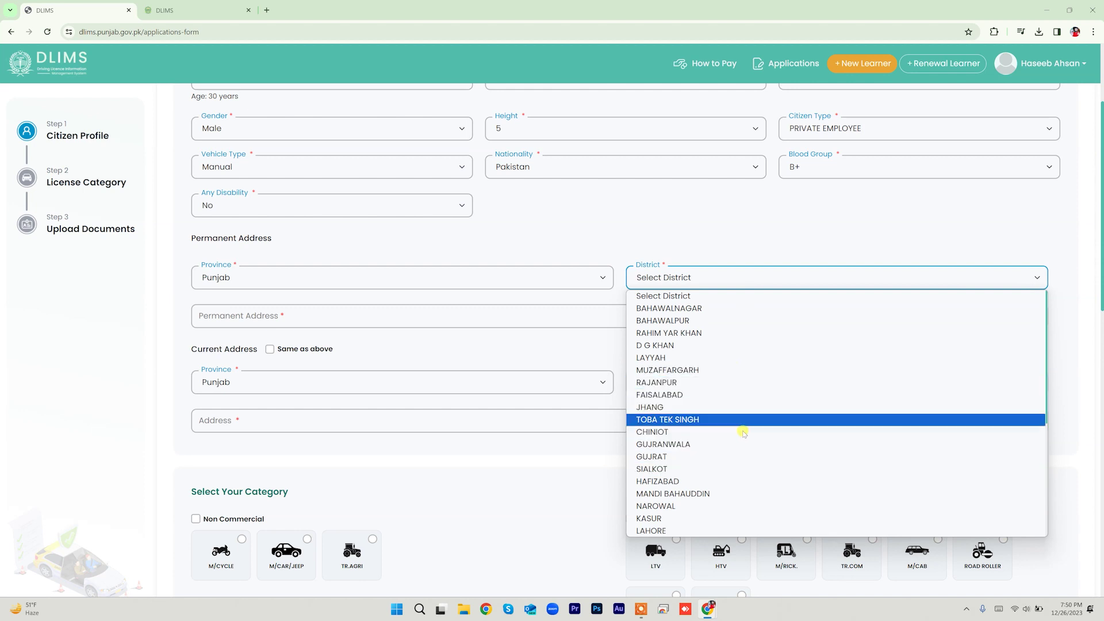
scroll(741, 457, down, 3)
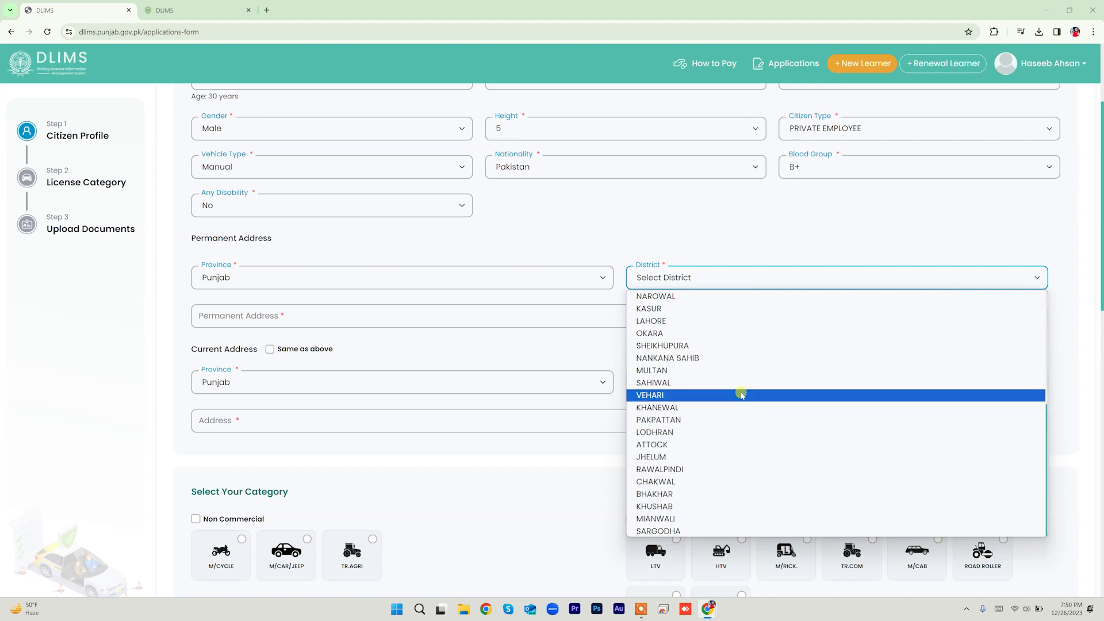
scroll(736, 381, up, 2)
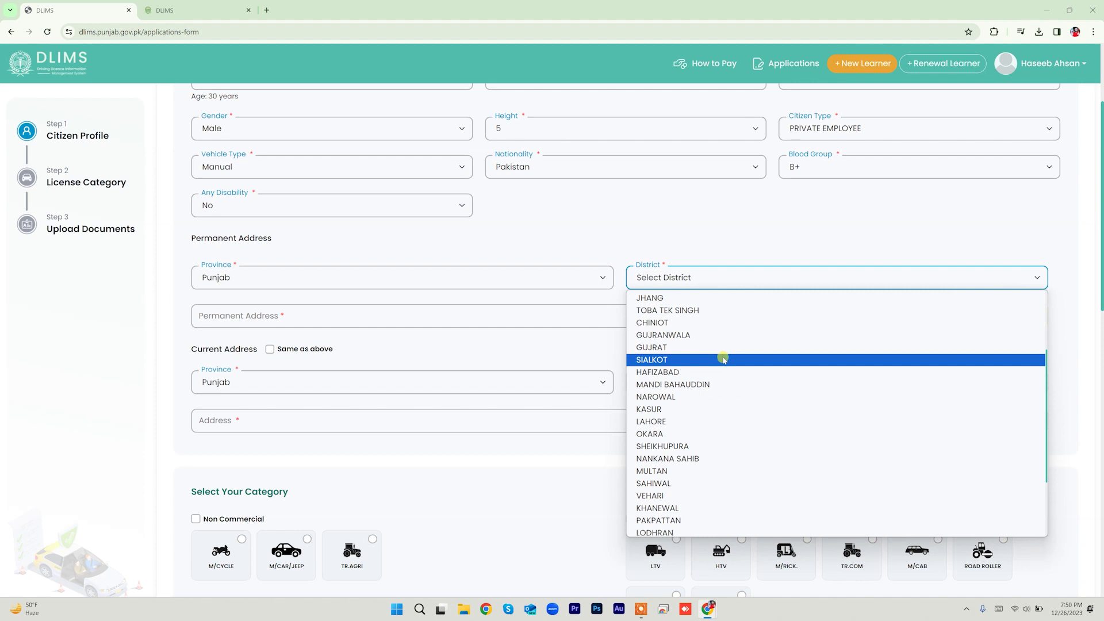
scroll(724, 379, down, 1)
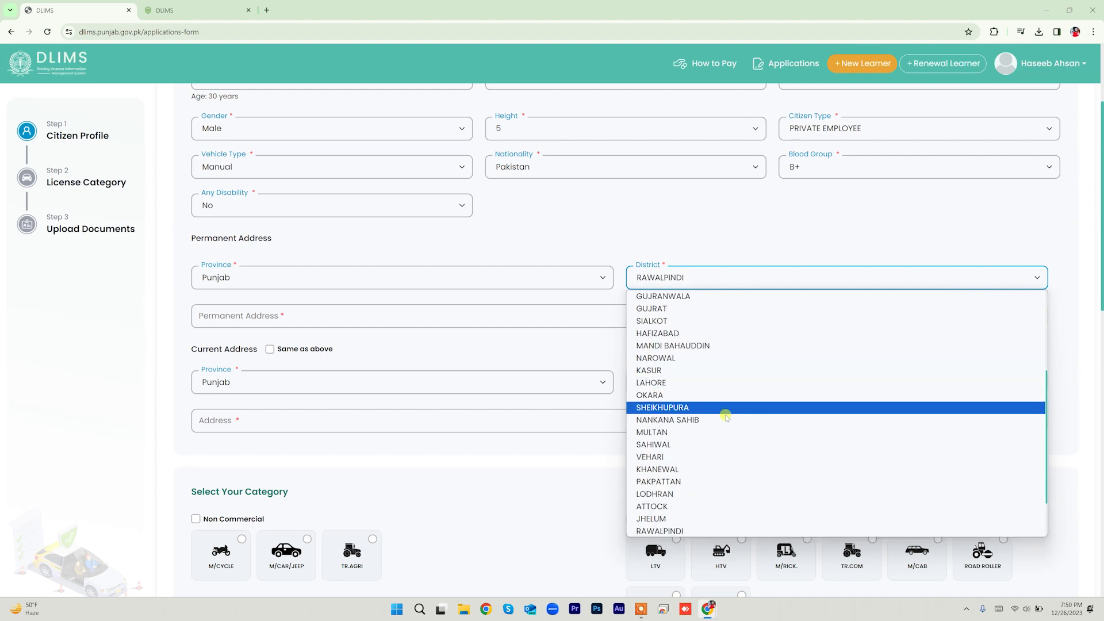
click(714, 527)
click(323, 314)
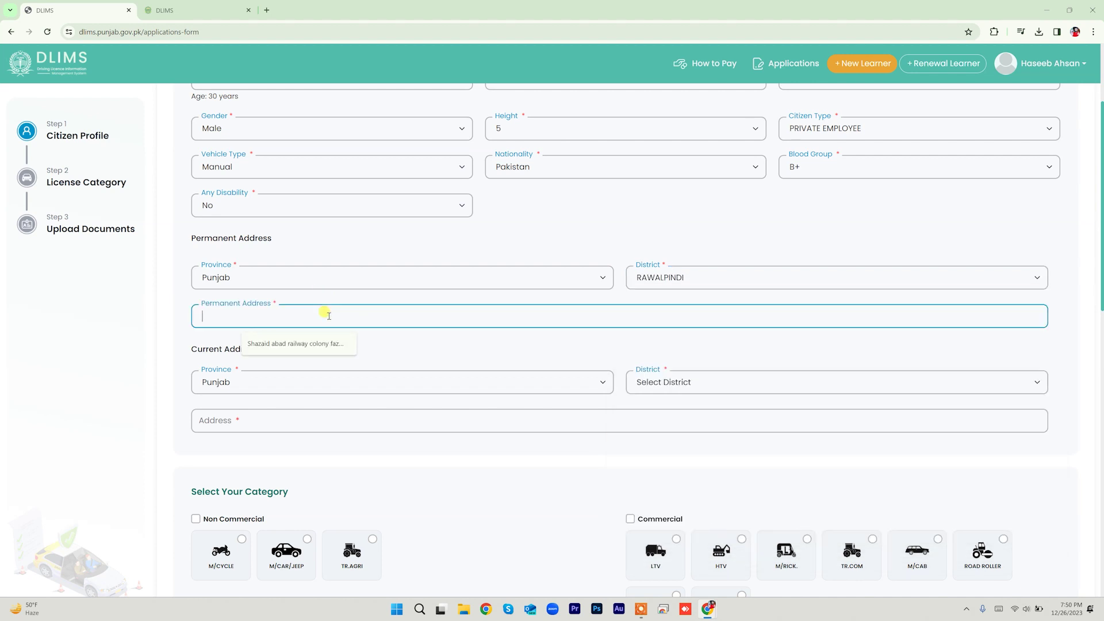
click(380, 333)
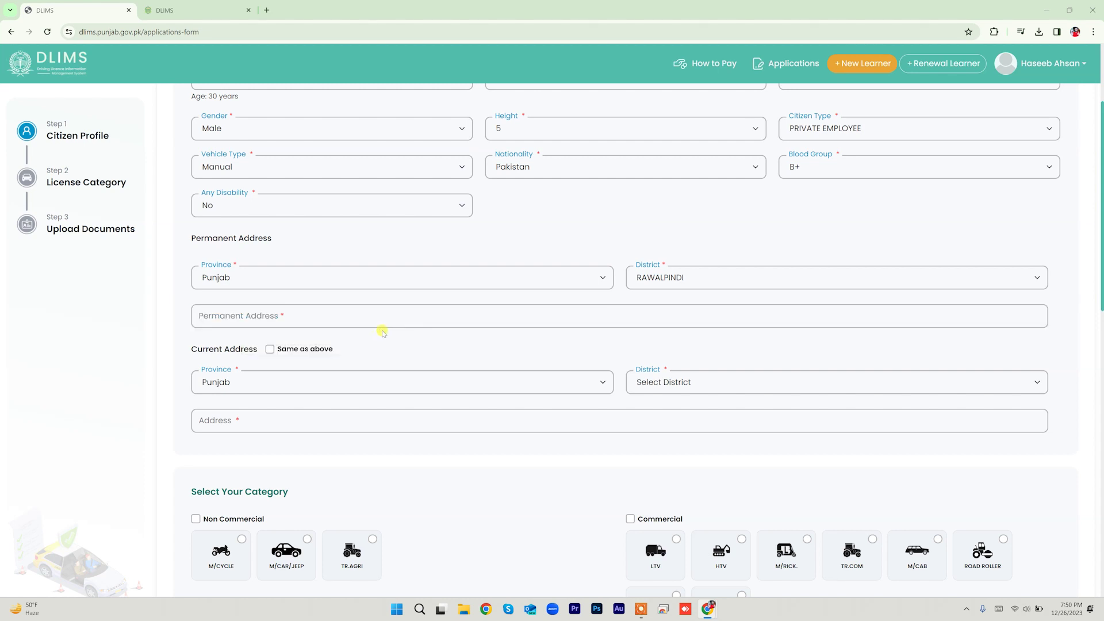
click(377, 311)
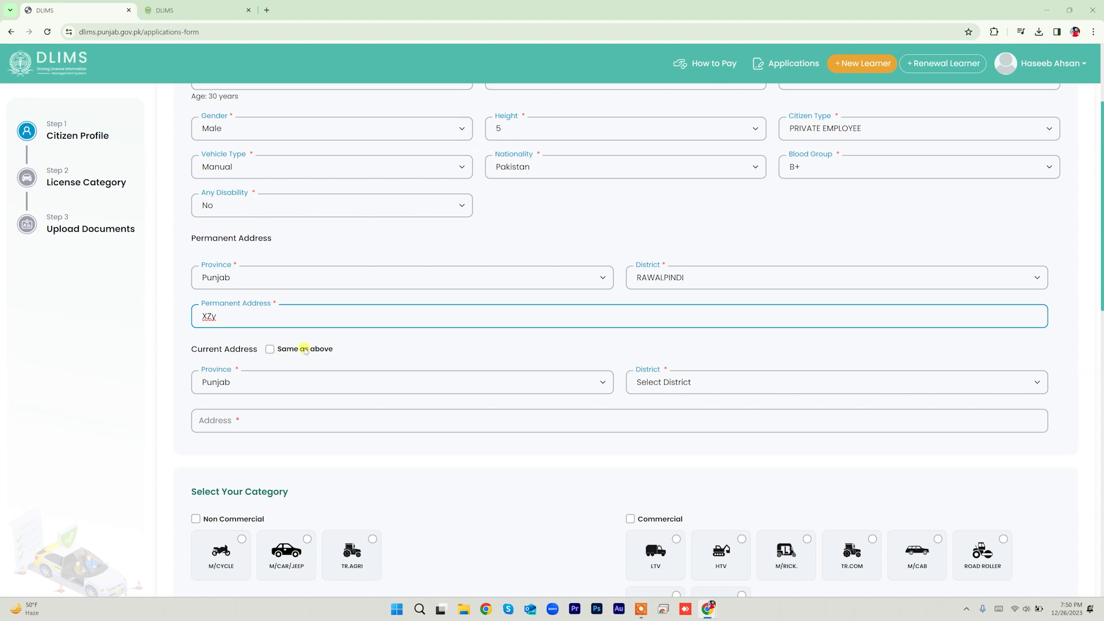
Step: Give a separate current address in Punjab, district HAFIZABAD, with its own address text
click(270, 350)
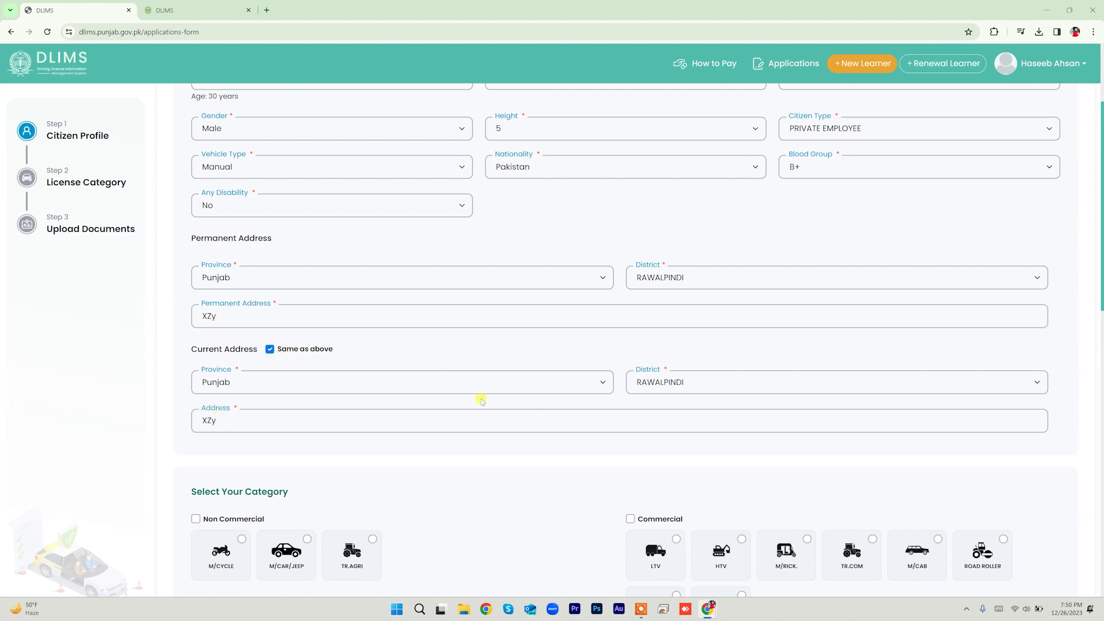
click(270, 349)
click(300, 381)
click(309, 399)
click(692, 377)
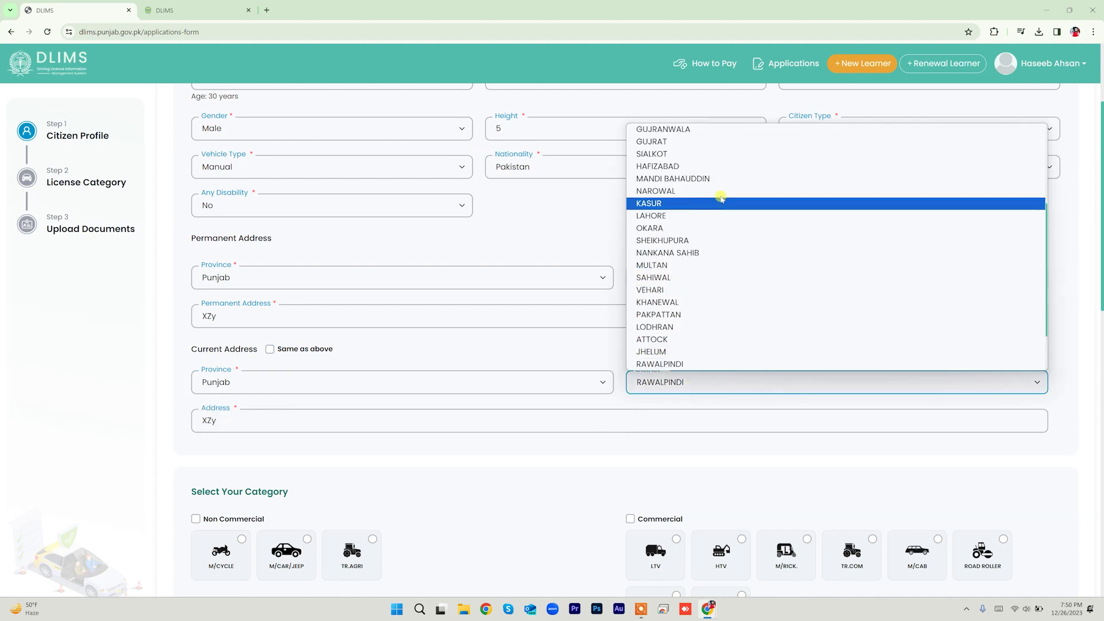
click(730, 166)
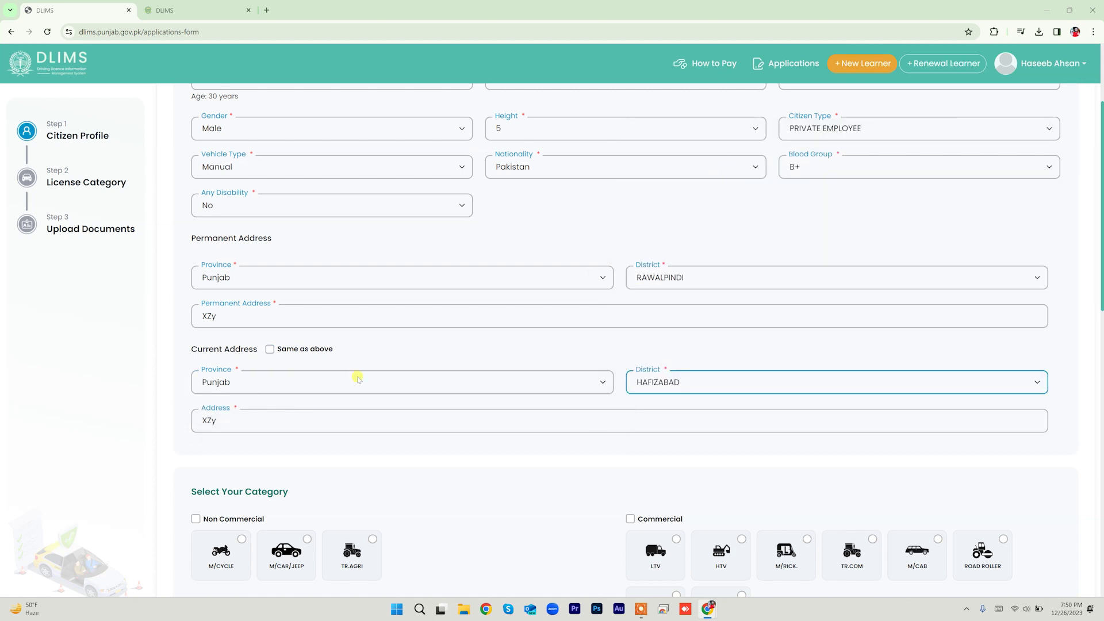
drag(214, 422, 175, 420)
text(ABC)
click(403, 442)
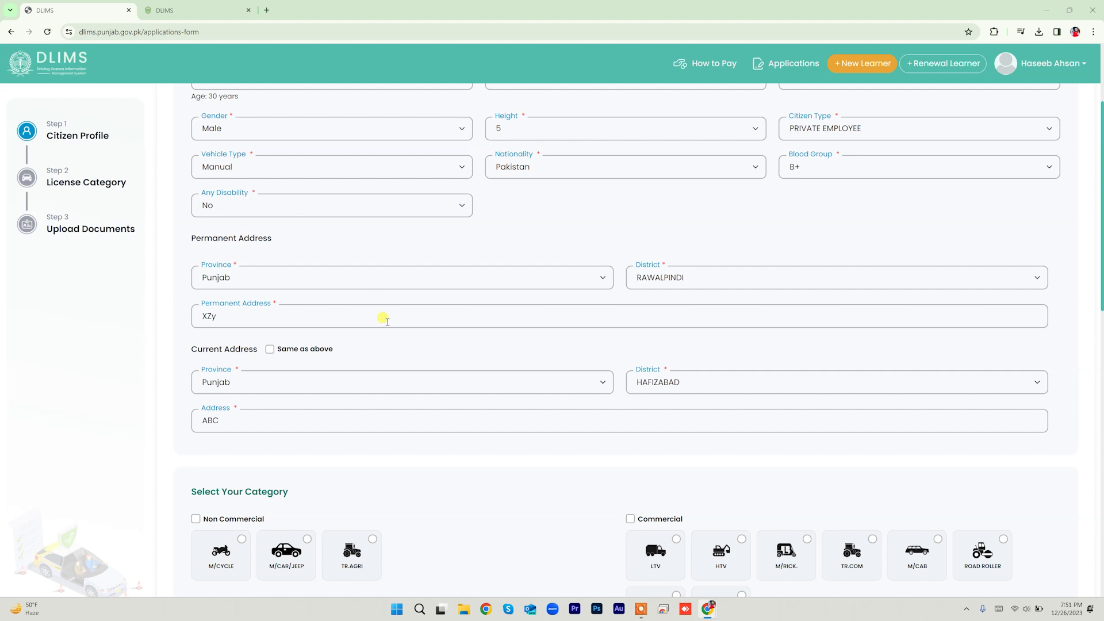
Step: Select Non Commercial M/CYCLE and M/CAR/JEEP categories, leaving TR.AGRI off, for PKR 120 total
scroll(383, 318, down, 5)
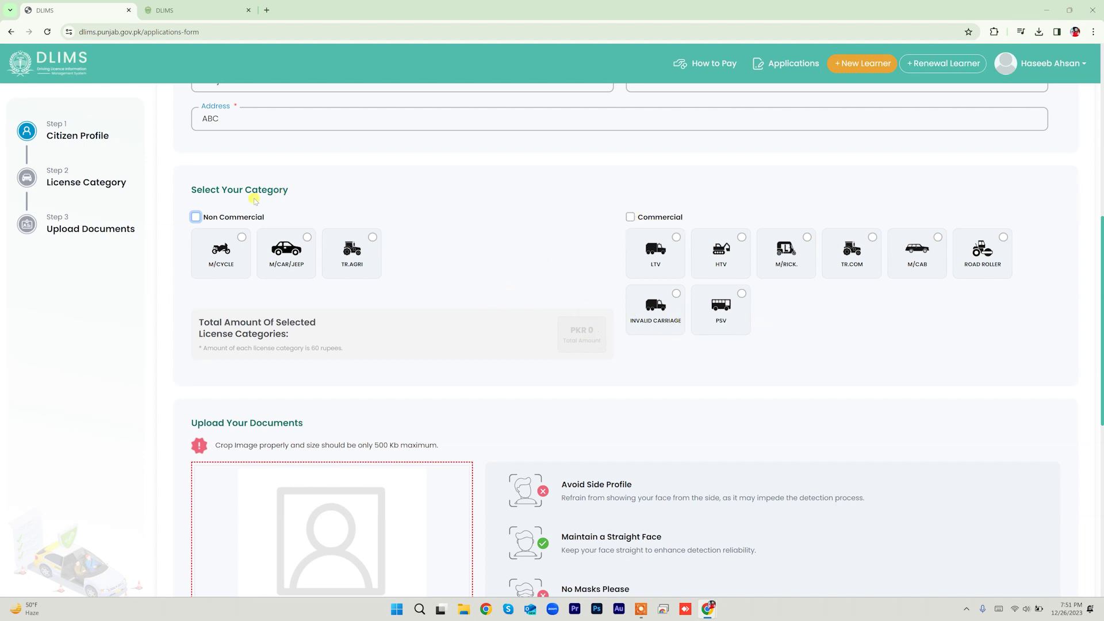
click(196, 218)
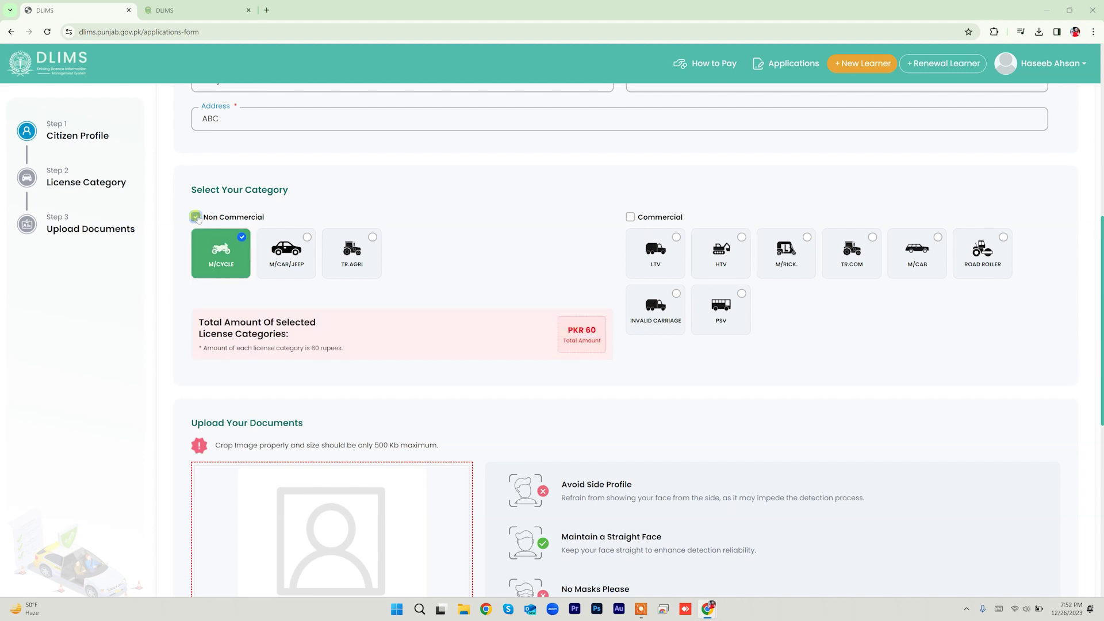
click(205, 257)
click(308, 237)
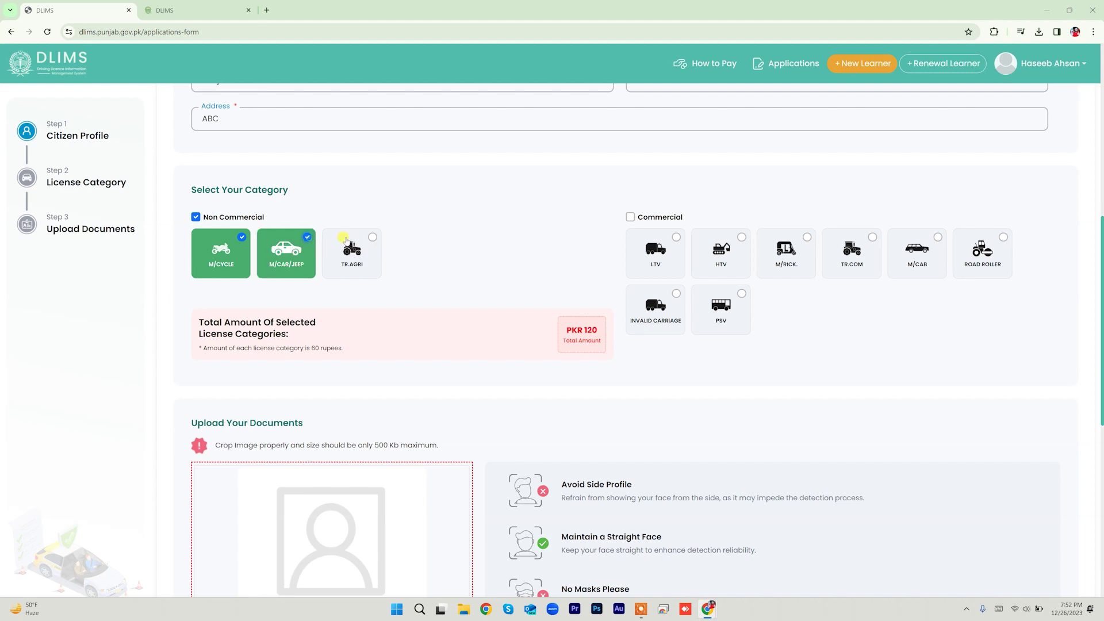
click(372, 239)
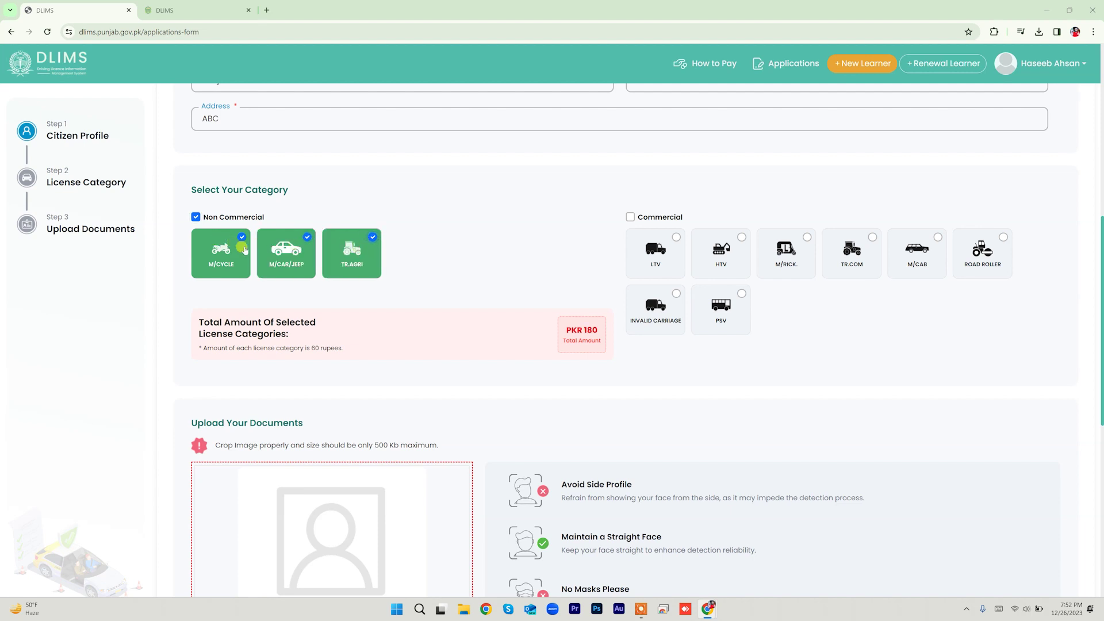
click(372, 237)
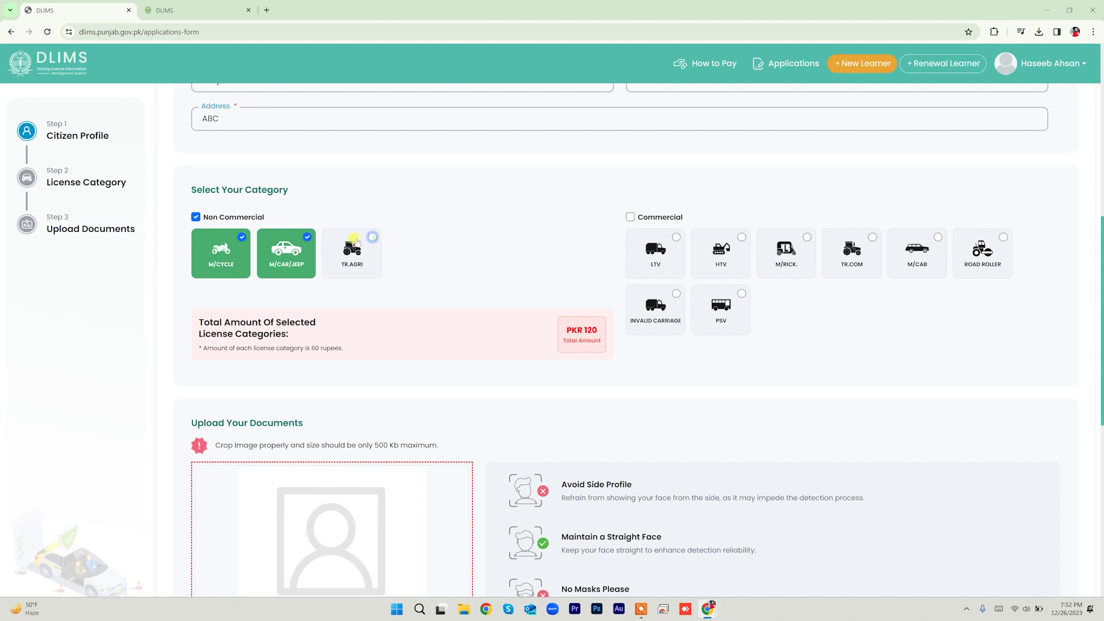
click(243, 238)
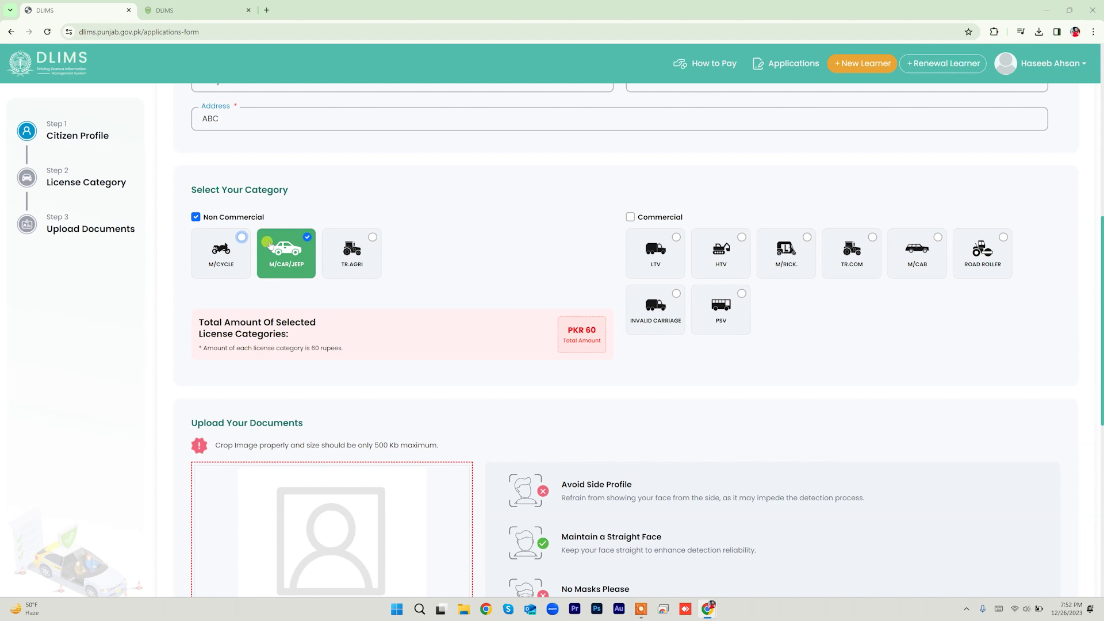
click(243, 239)
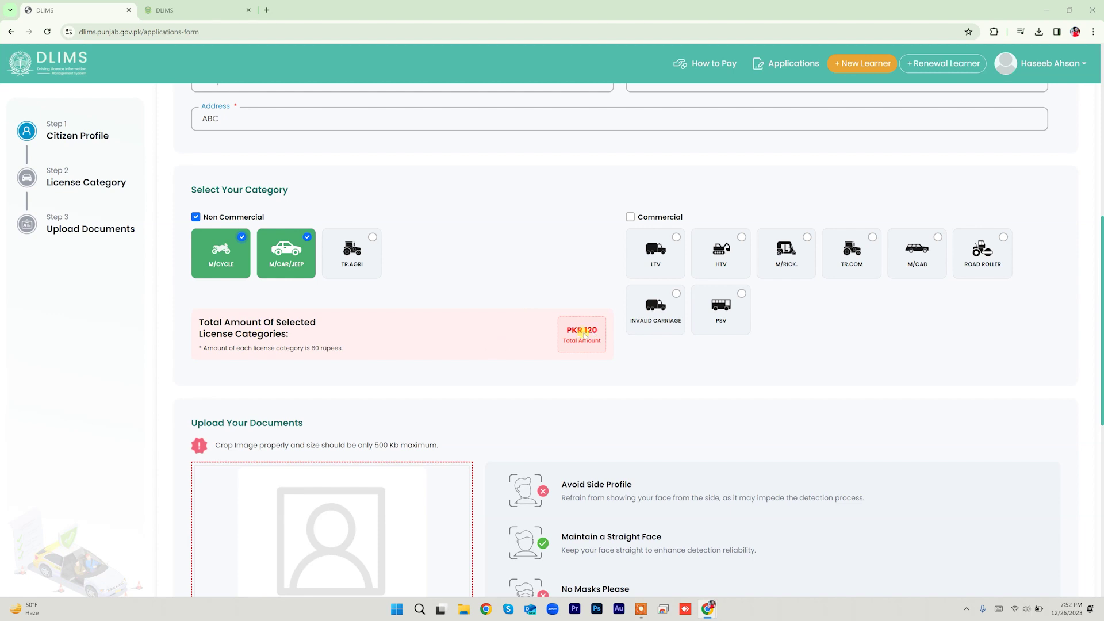
Step: Scroll down to the picture and CNIC upload areas of the application form
scroll(501, 327, down, 3)
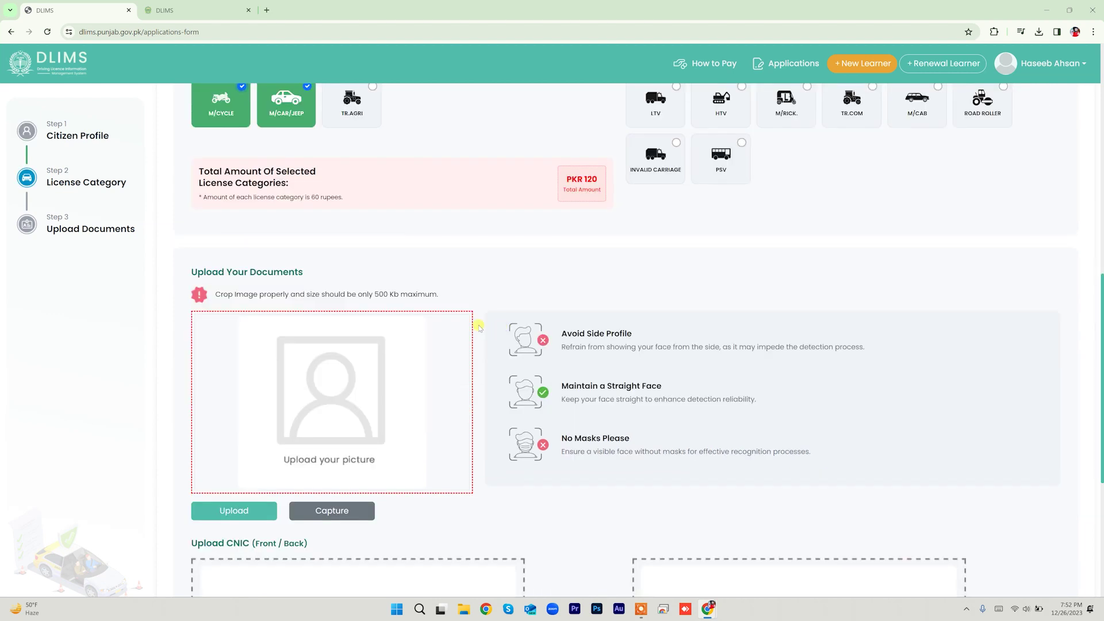
scroll(385, 307, down, 2)
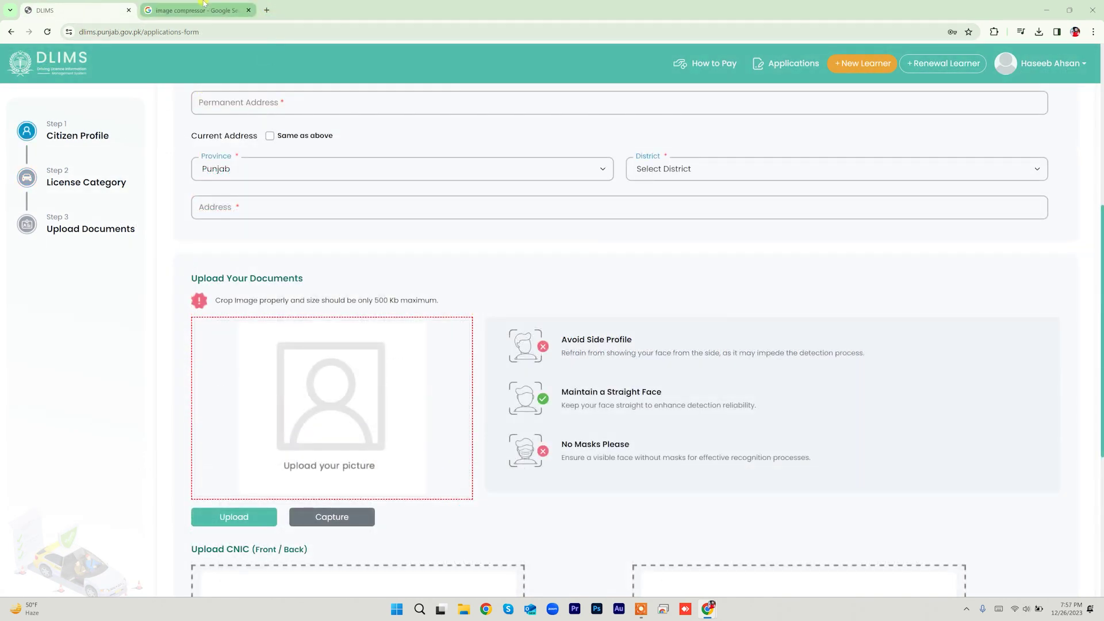
Step: Open Optimizilla's imagecompressor.com result from the Google image compressor search in a new tab and view it
click(204, 4)
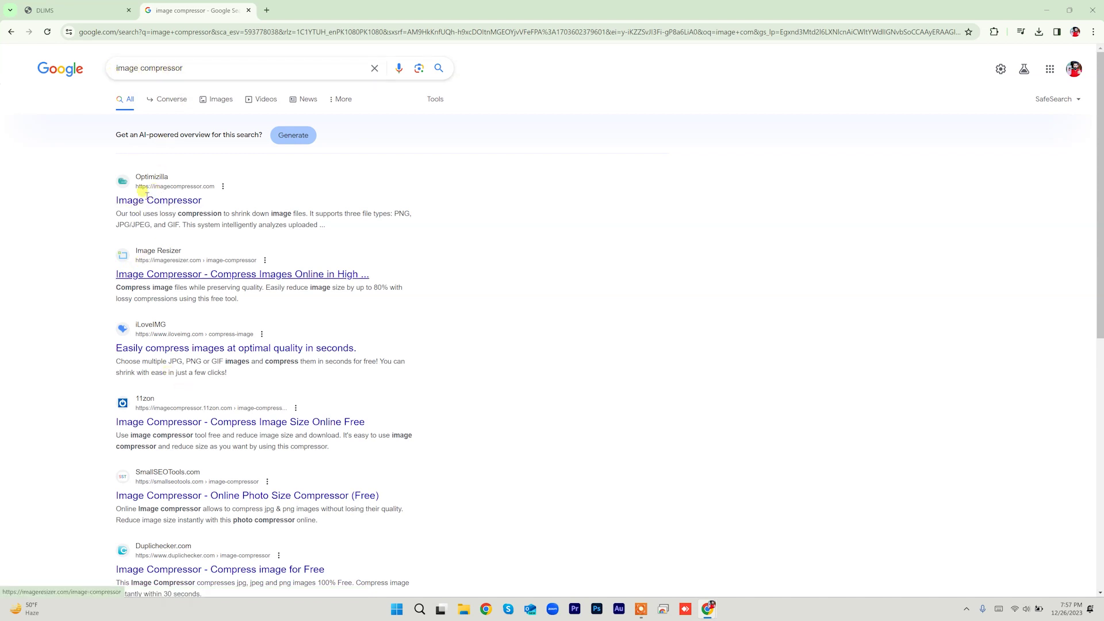
right_click(163, 202)
click(213, 212)
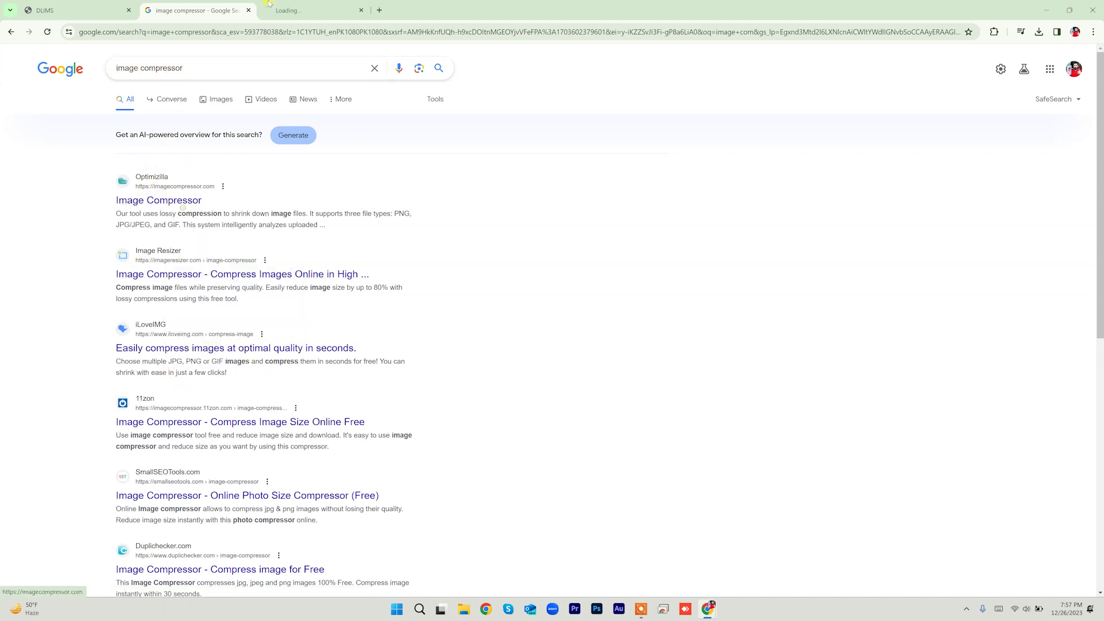
click(309, 4)
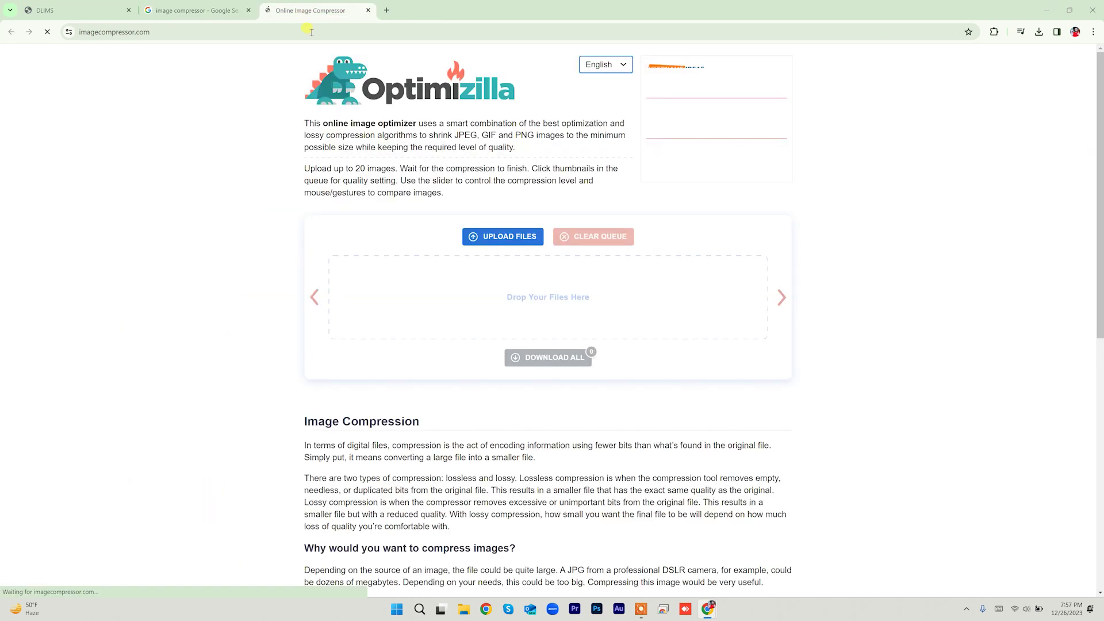
Step: Upload the 10.5 MB DSC_0124.JPG photo to Optimizilla for compression
click(497, 237)
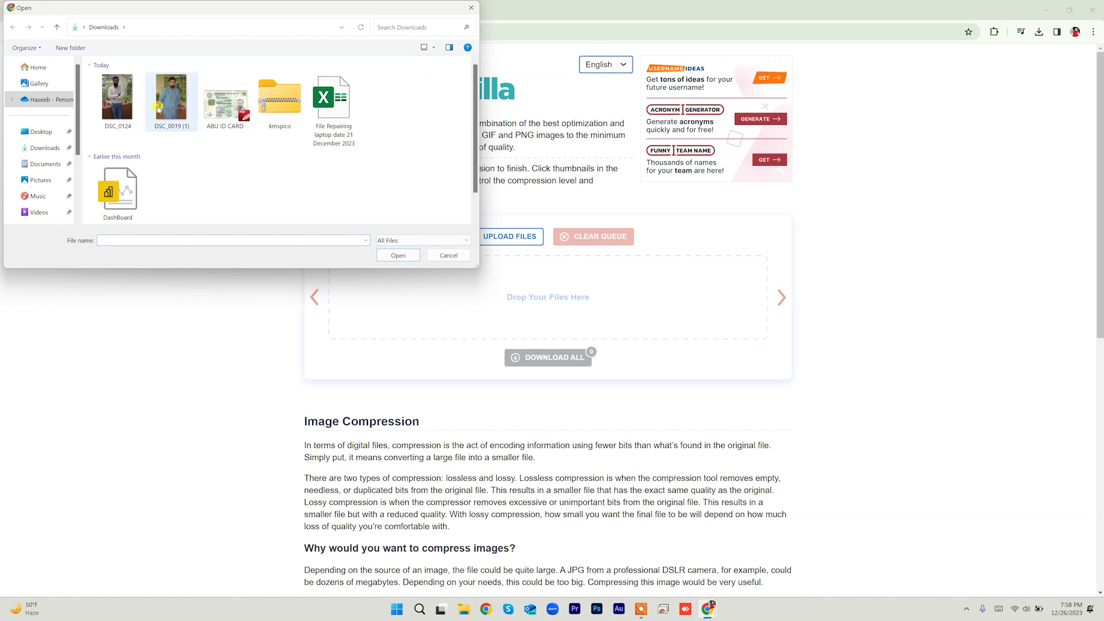
click(121, 98)
click(396, 254)
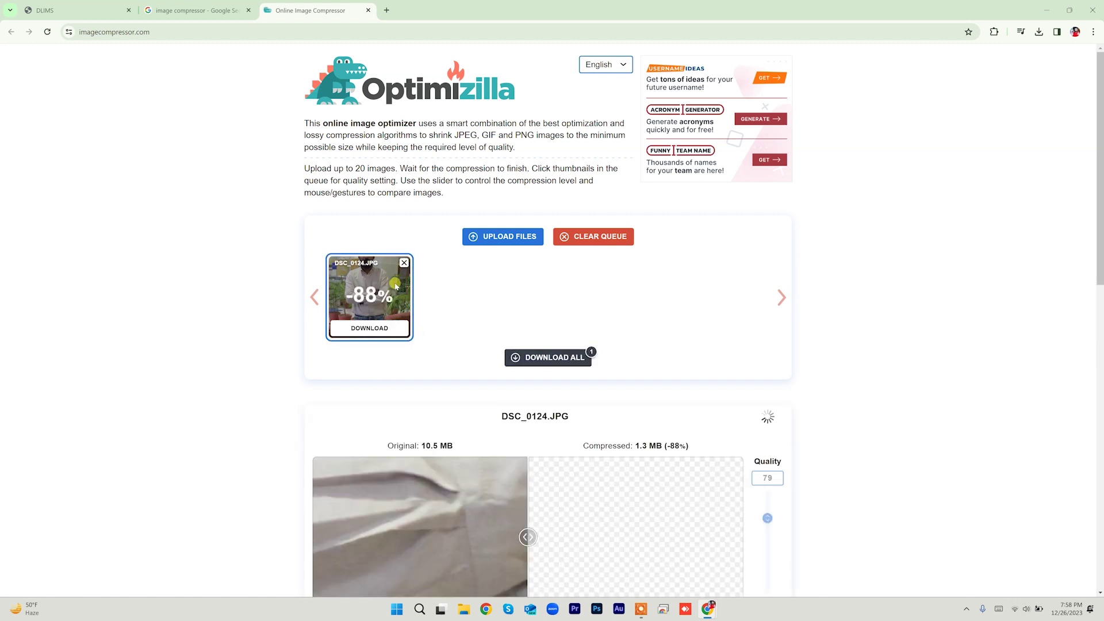
Step: Lower the quality from 79 to 46, shrink the photo to 490 KB, and download it
click(104, 9)
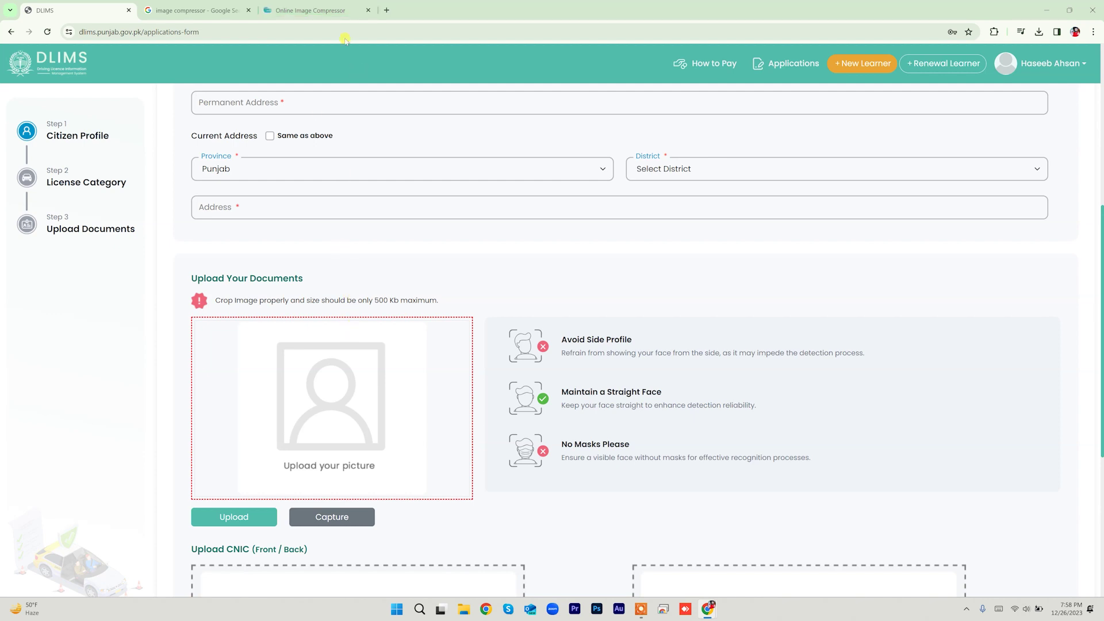
click(330, 7)
scroll(326, 309, down, 1)
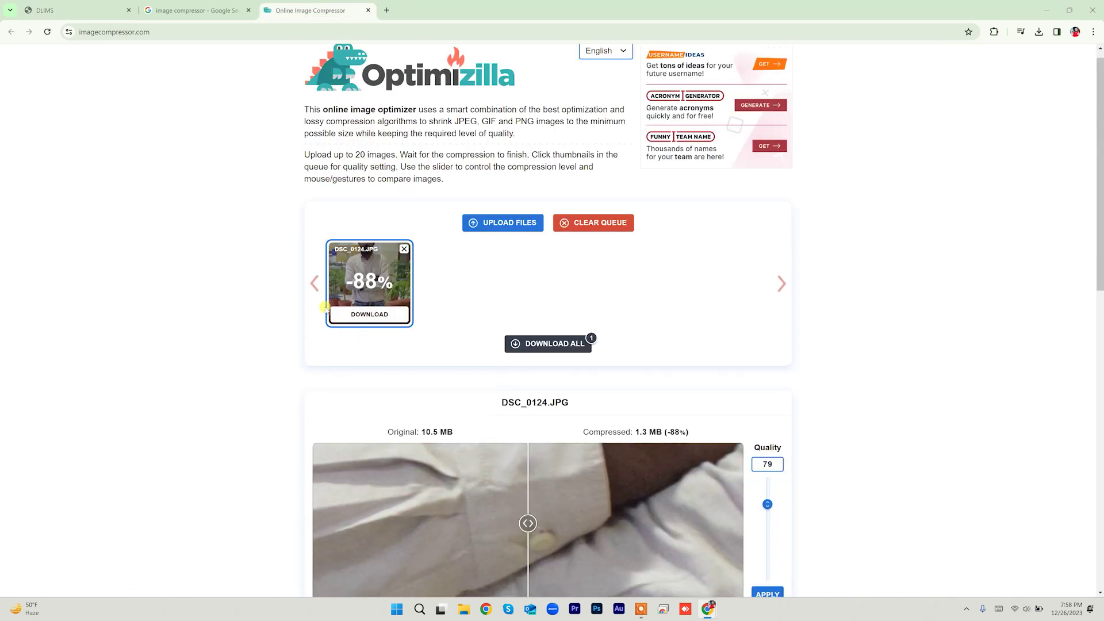
scroll(326, 310, down, 2)
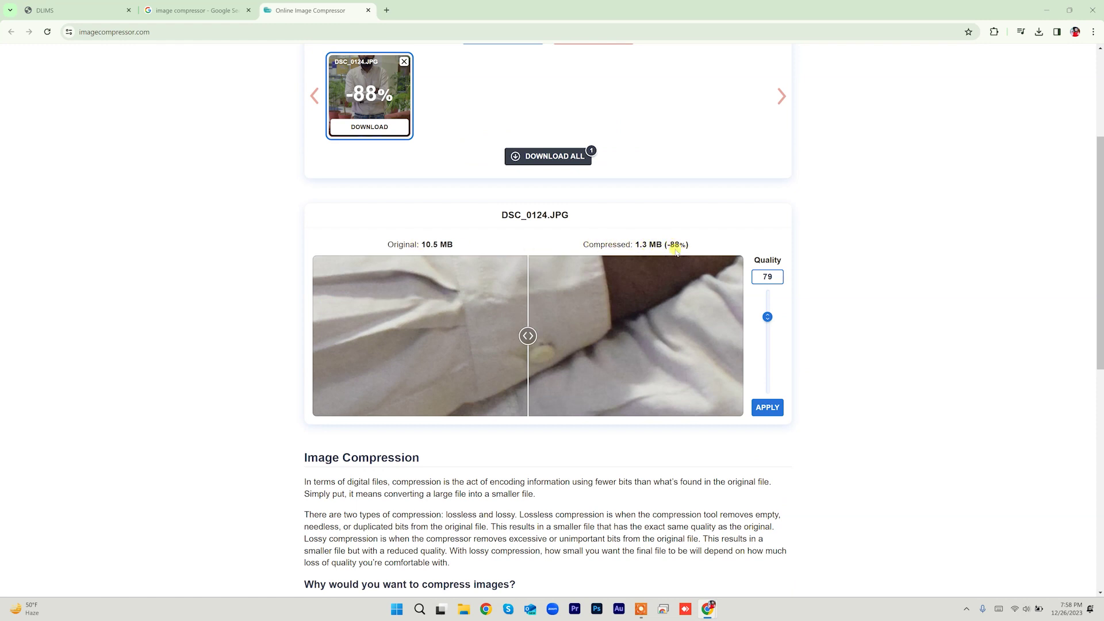
drag(767, 317, 767, 351)
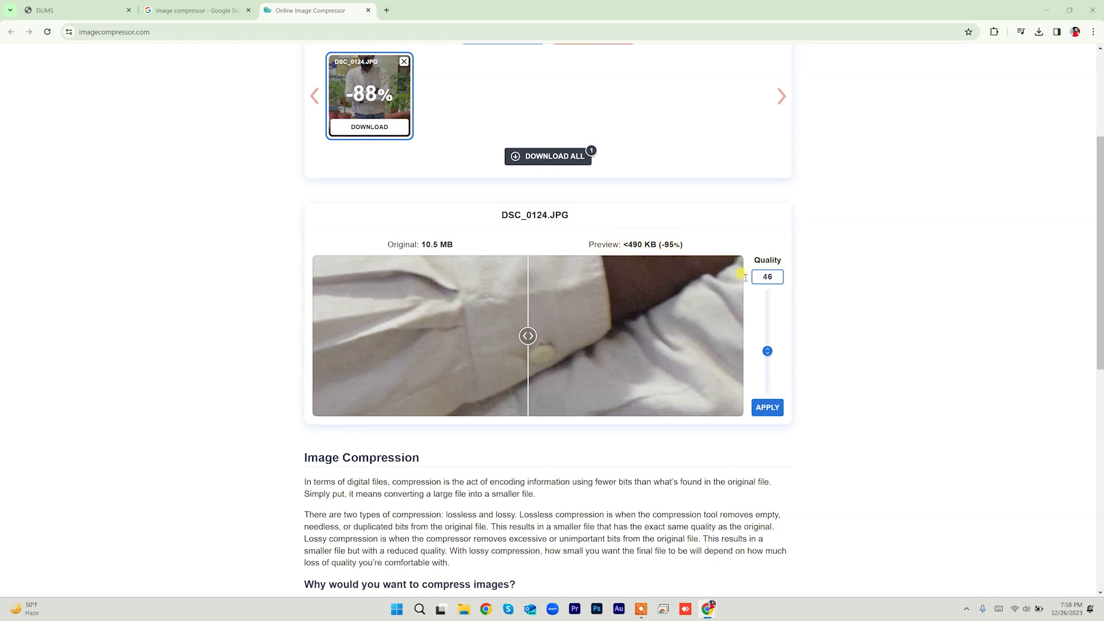
scroll(828, 382, down, 3)
right_click(833, 380)
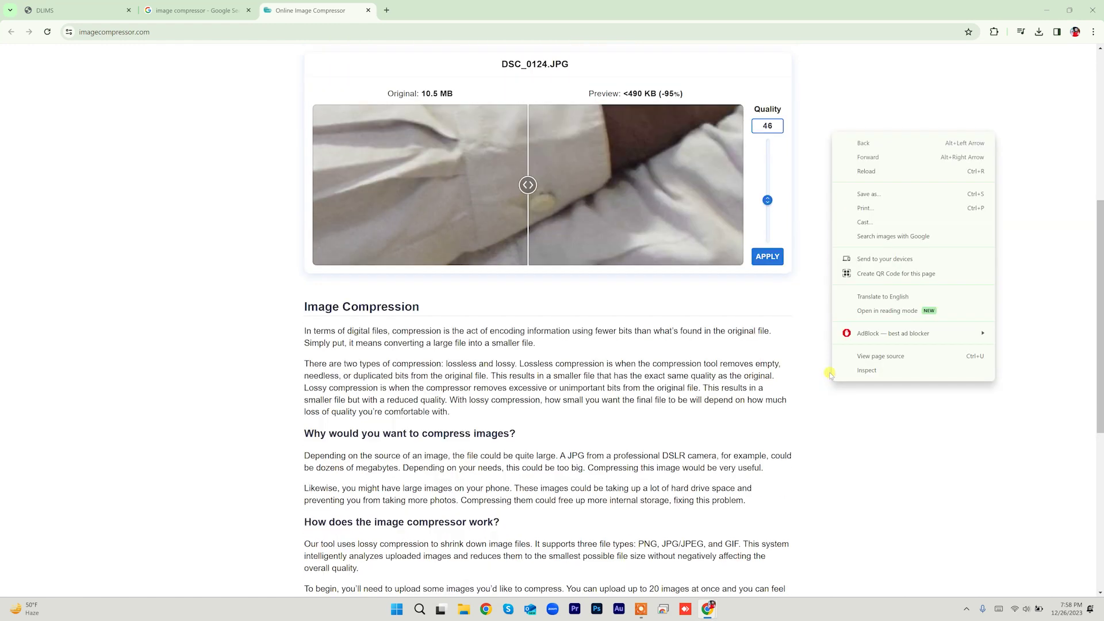
click(840, 112)
click(768, 257)
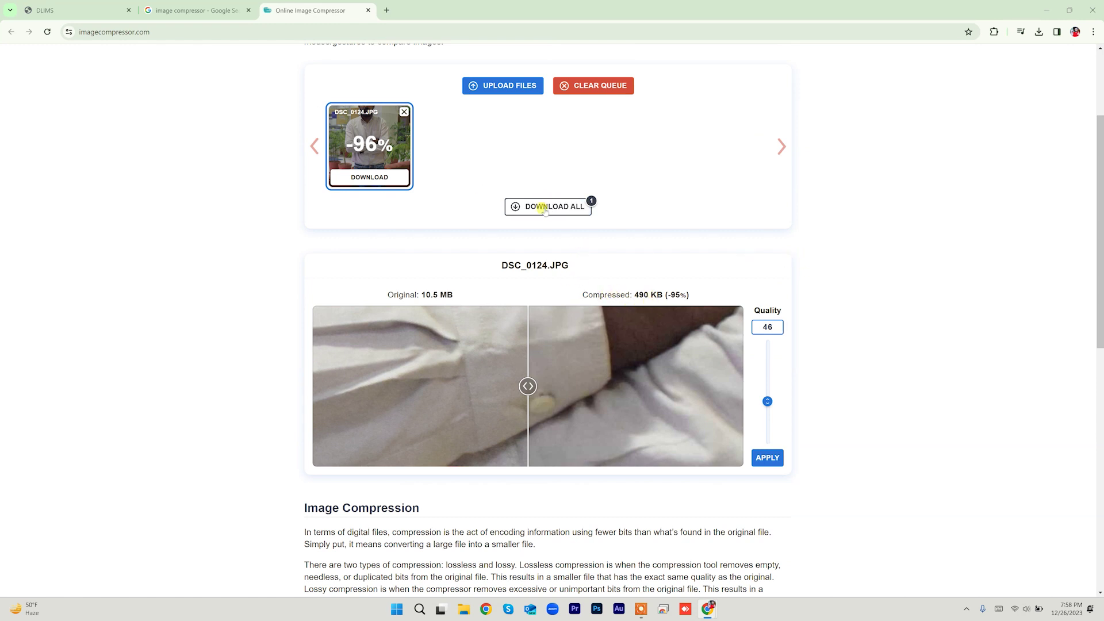
click(544, 208)
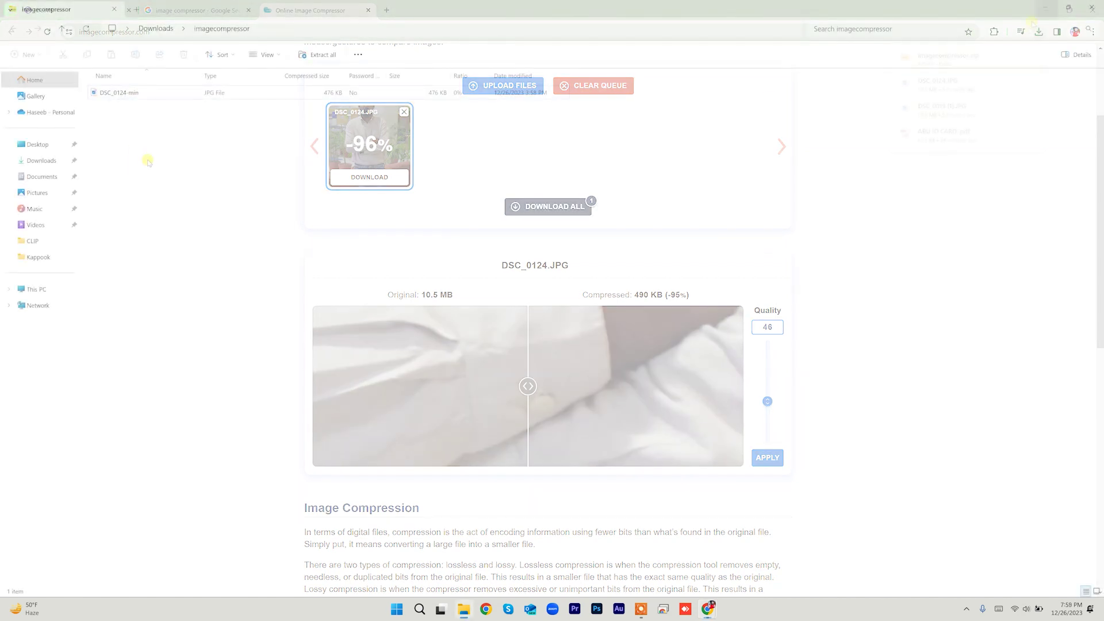
Step: Preview the downloaded 476 KB DSC_0124-min photo, then go back to the DLIMS form
click(128, 97)
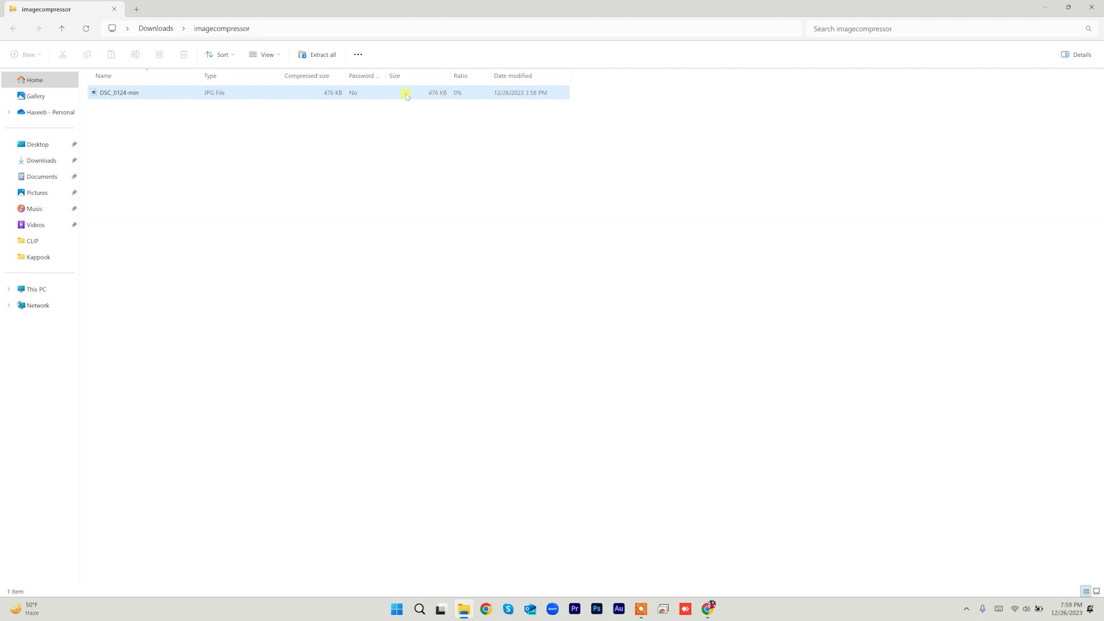
click(130, 94)
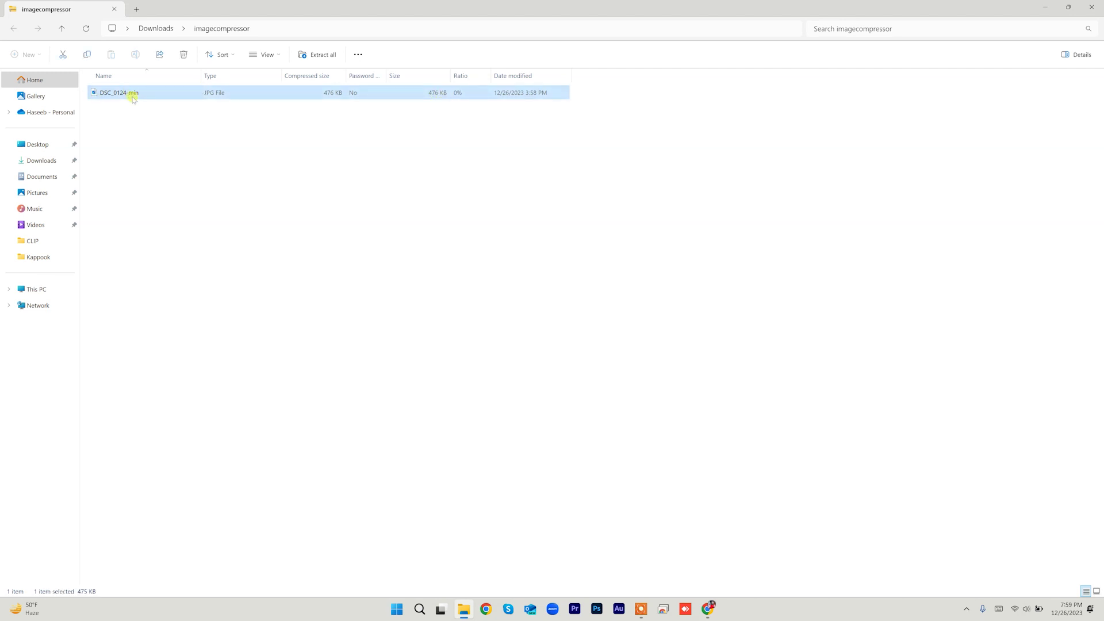
double_click(134, 93)
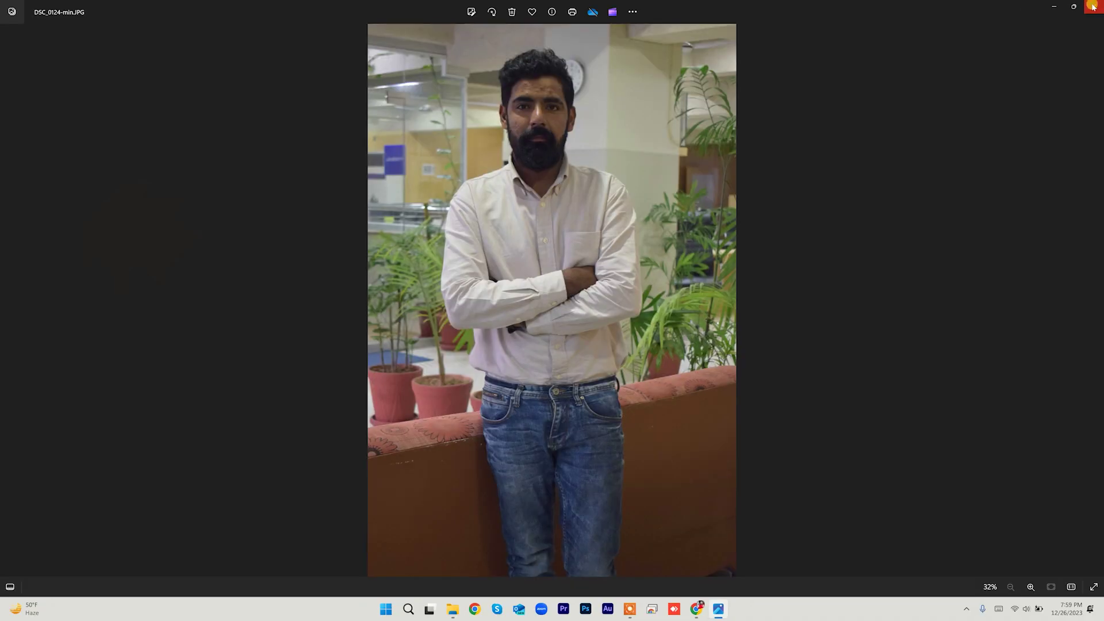
click(1093, 7)
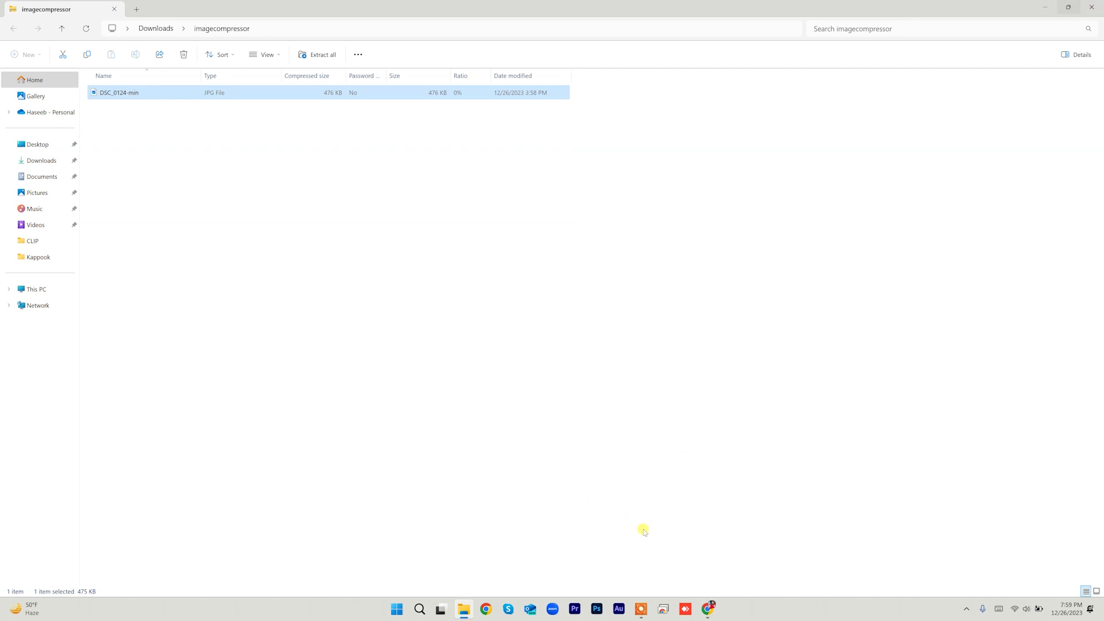
click(84, 11)
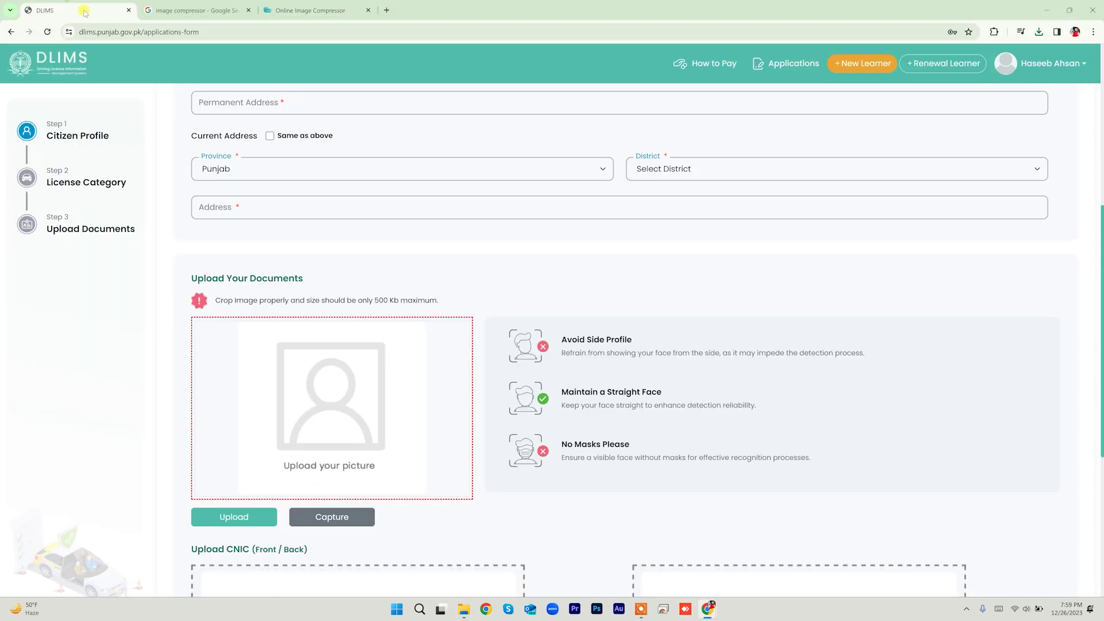
Step: Attach DSC_0124 as the applicant's photo
click(258, 517)
click(122, 109)
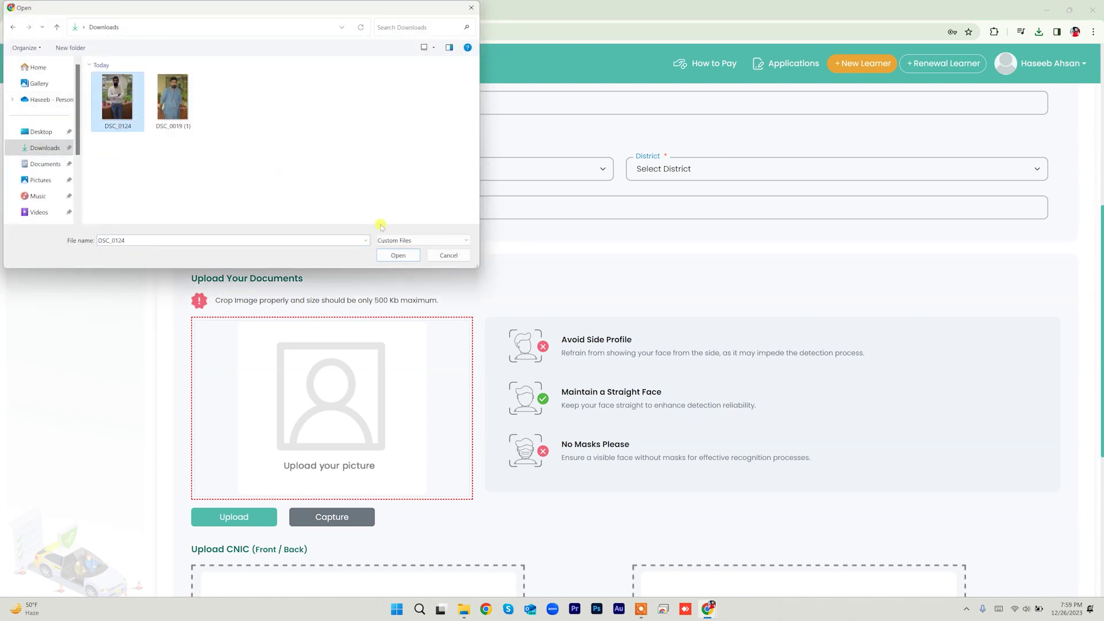
click(395, 255)
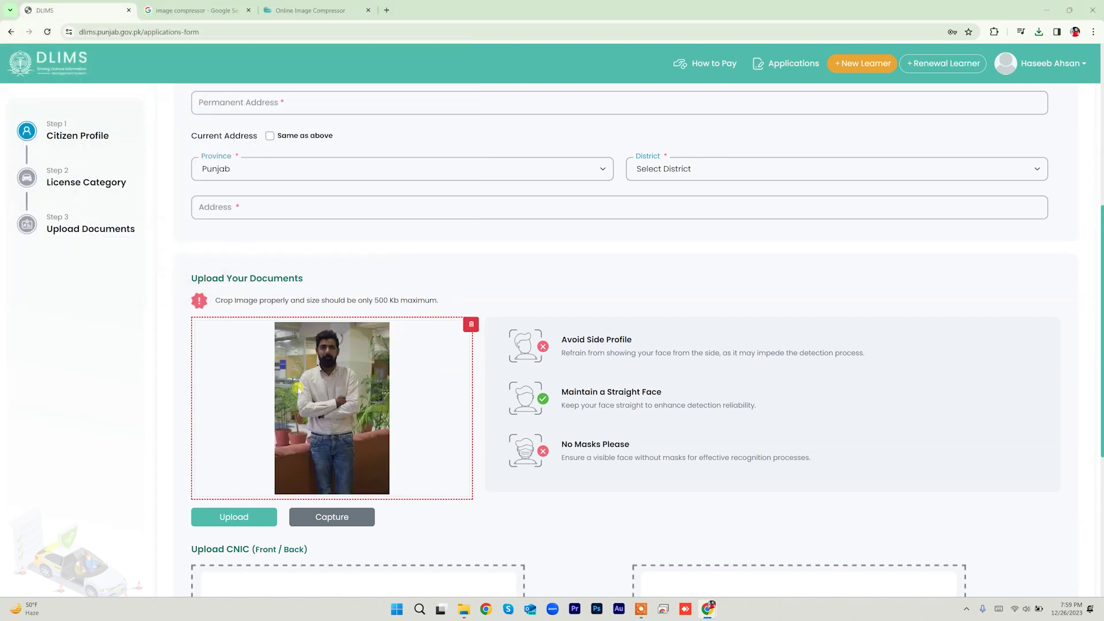
Step: Upload the Front and back images as the CNIC front and back sides
scroll(345, 431, down, 4)
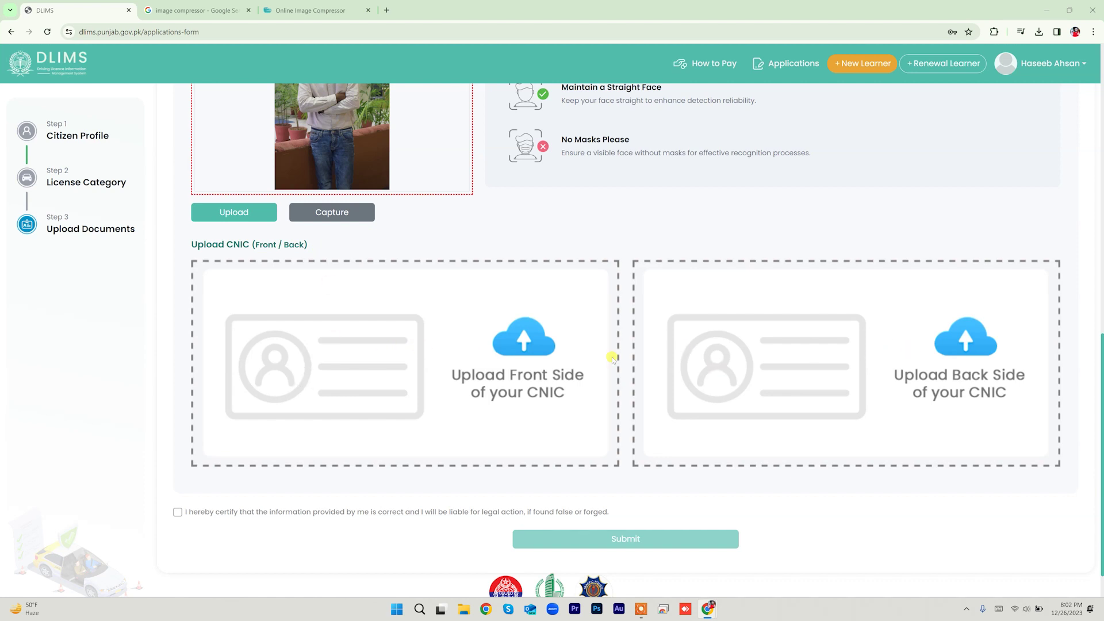
click(515, 343)
click(185, 112)
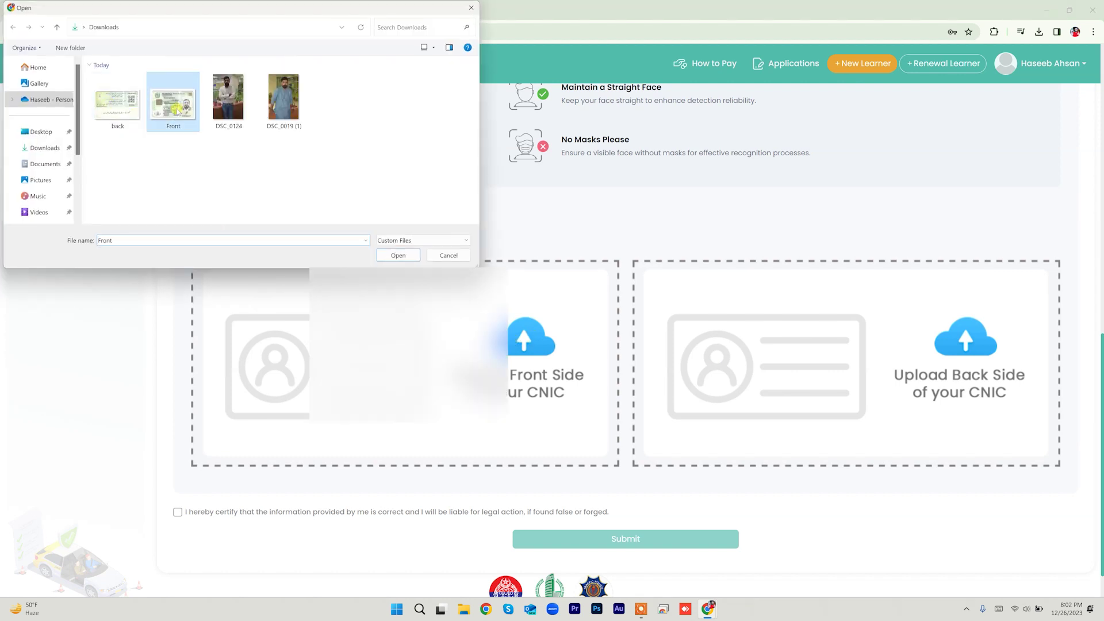
click(397, 256)
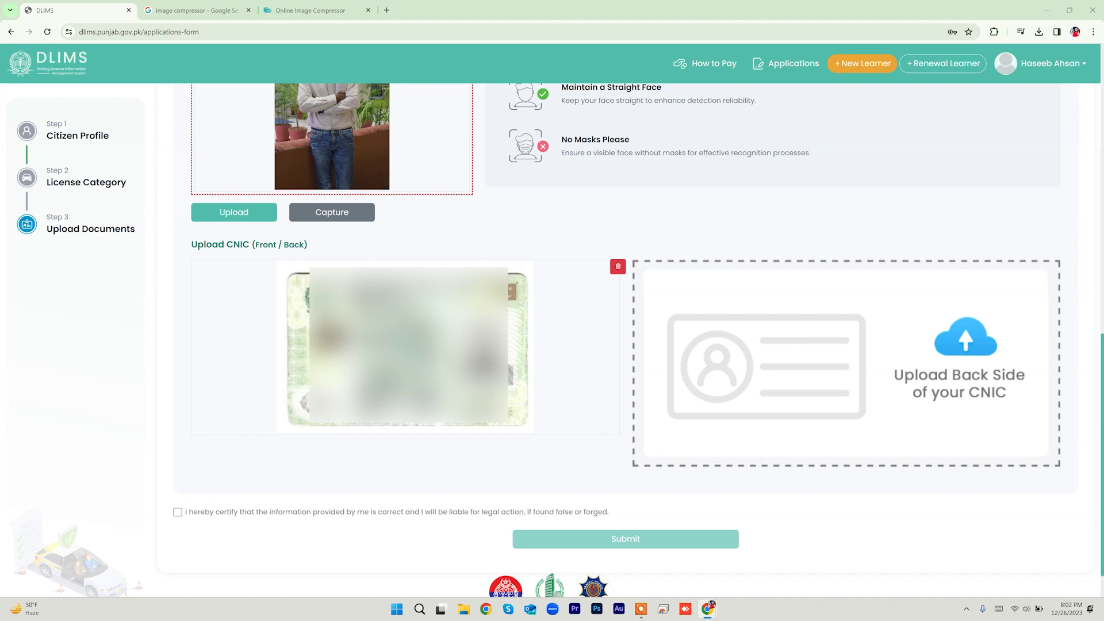
click(846, 362)
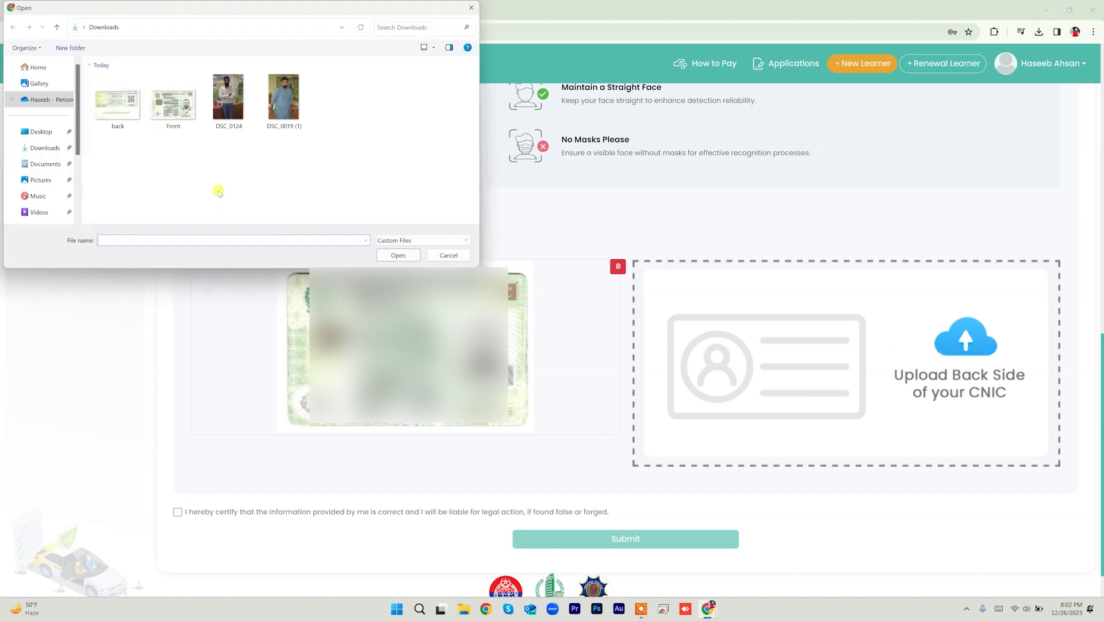
click(117, 101)
click(398, 255)
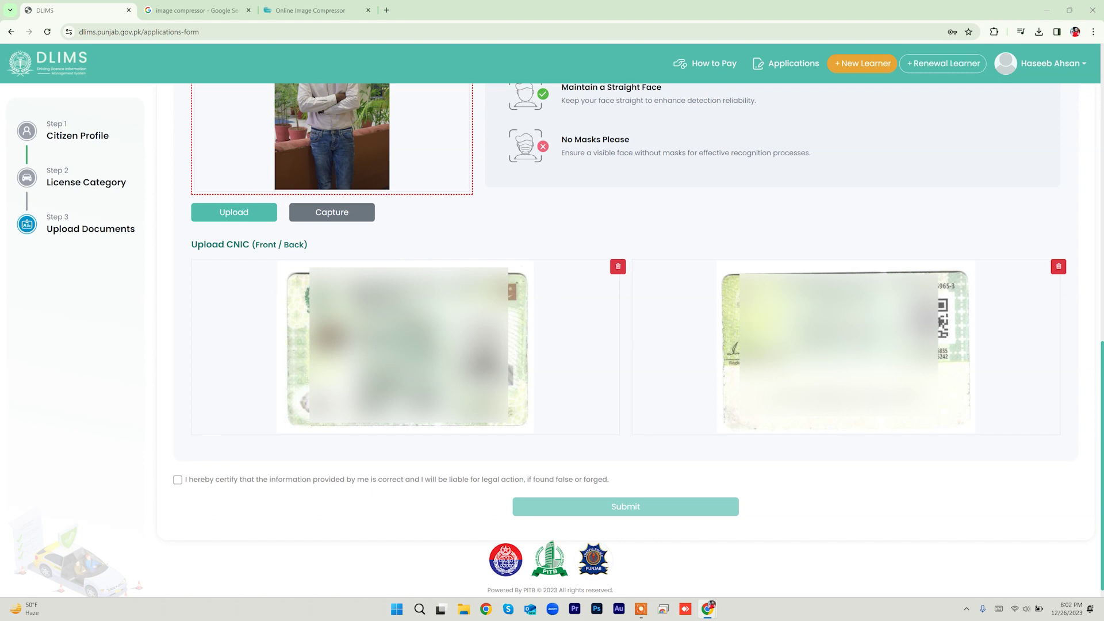
Step: Tick the declaration certifying the provided information is correct
scroll(674, 350, up, 7)
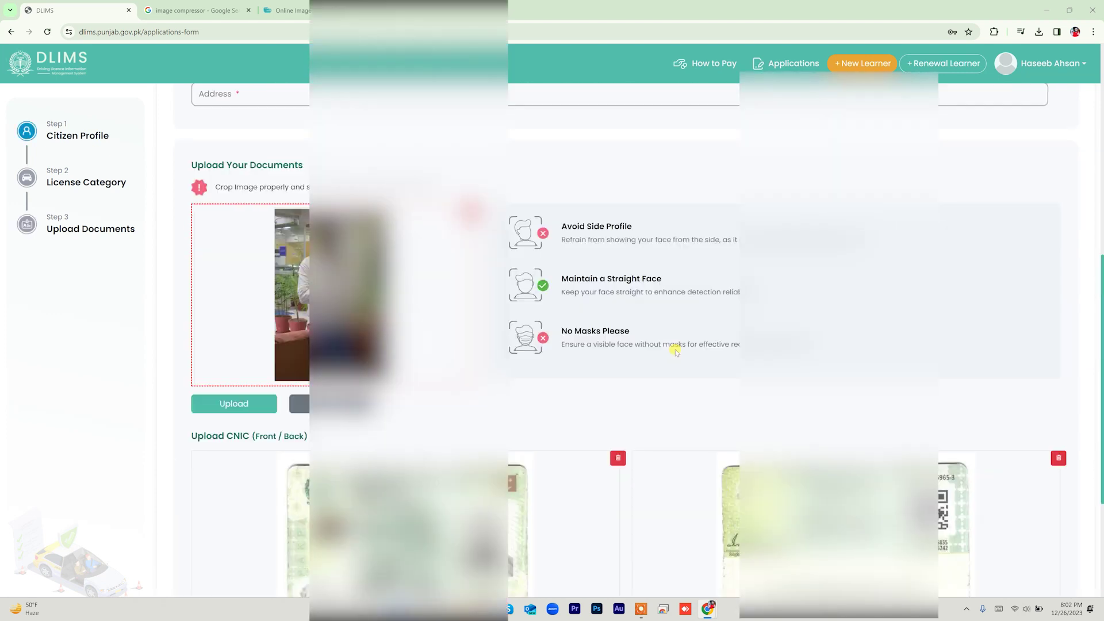
scroll(675, 350, up, 4)
scroll(667, 345, down, 11)
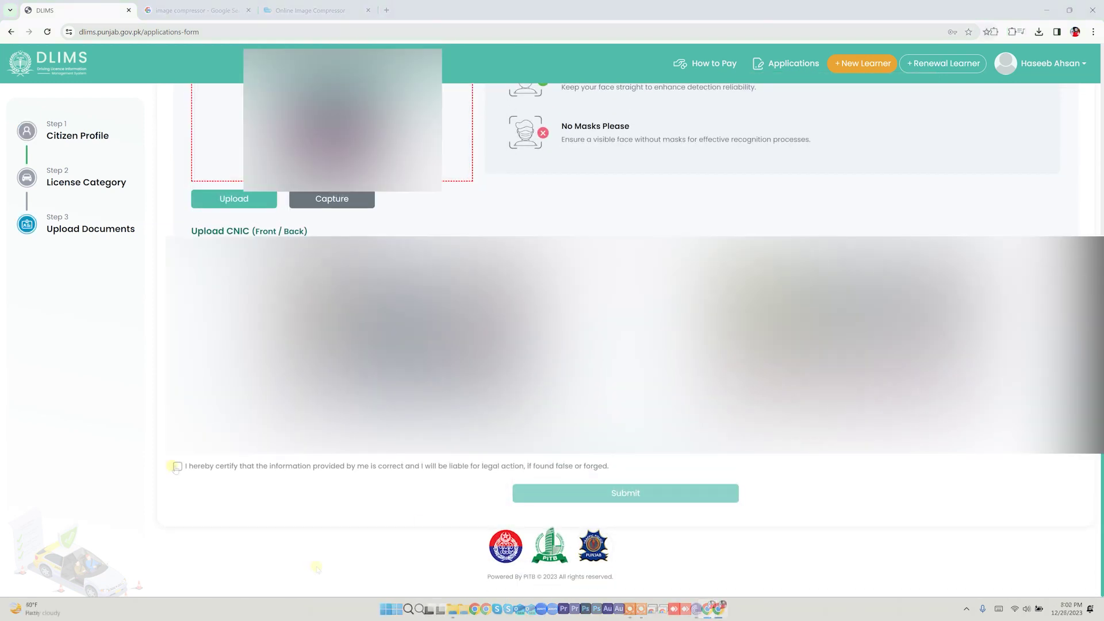
click(328, 466)
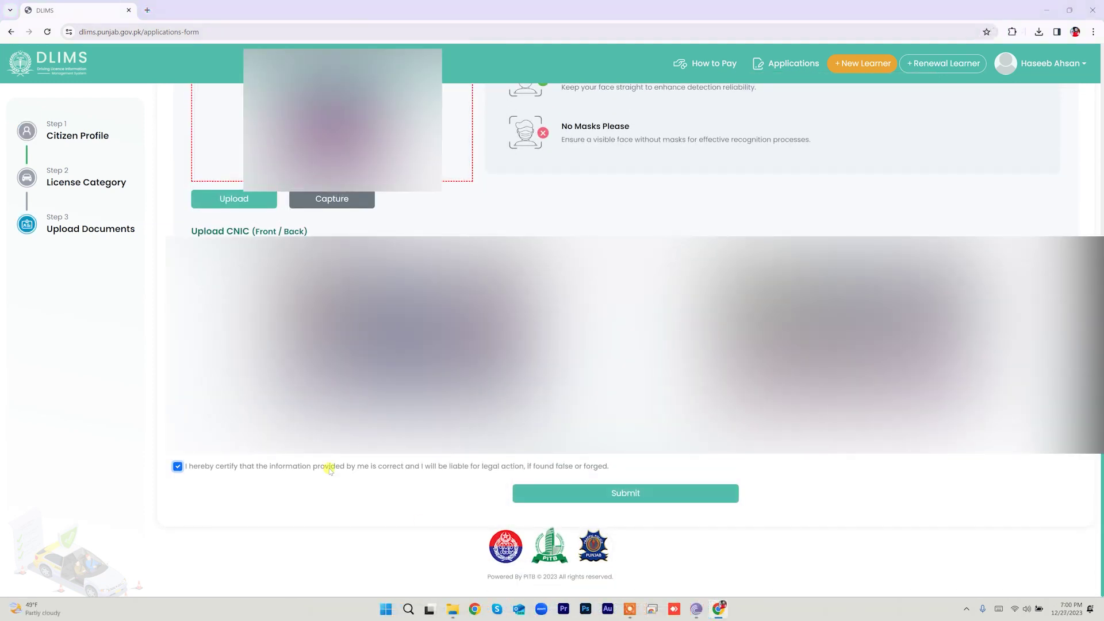
Step: Submit the application and review the Congratulations page showing the PSID and Rs. 60 fee
click(630, 493)
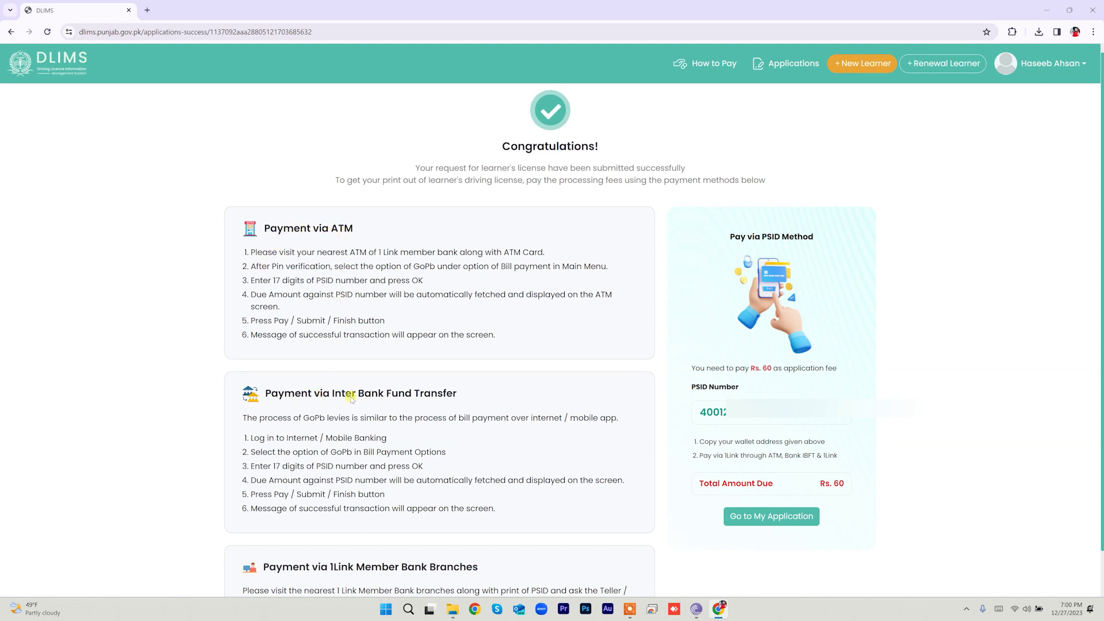
scroll(232, 435, down, 1)
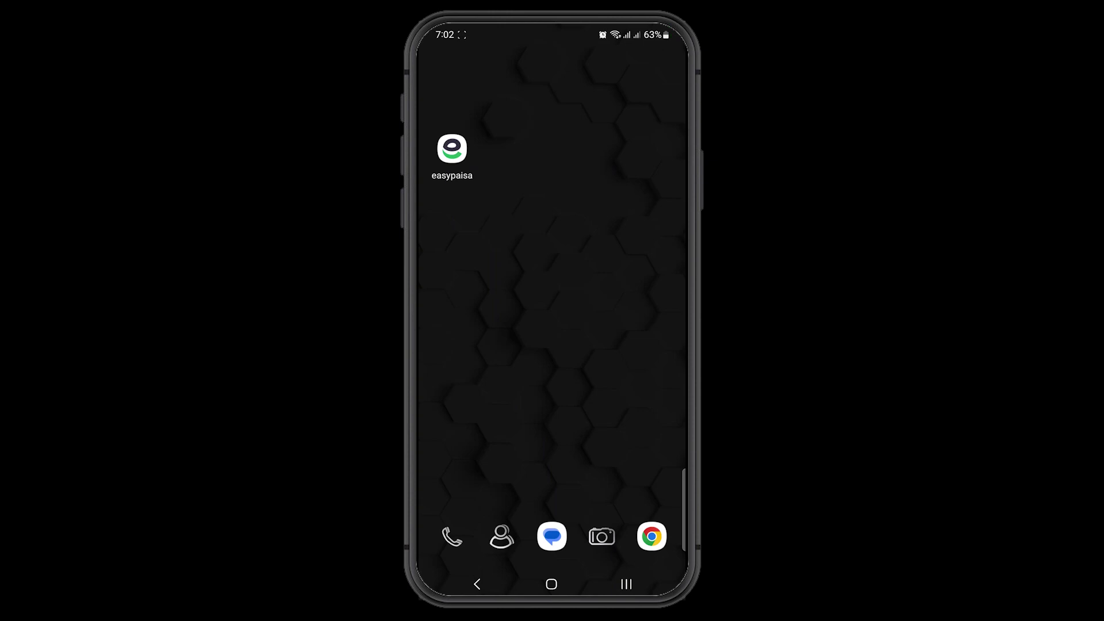
Step: Navigate easypaisa's Government Fees category to the Punjab e-Challan PSID payment screen
click(451, 149)
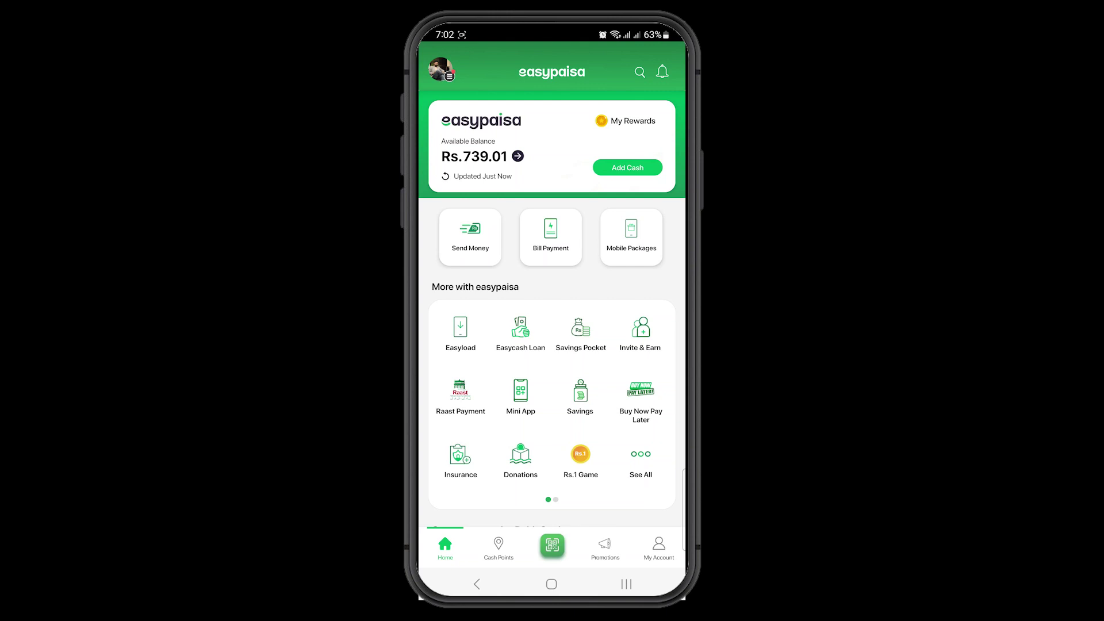
click(641, 460)
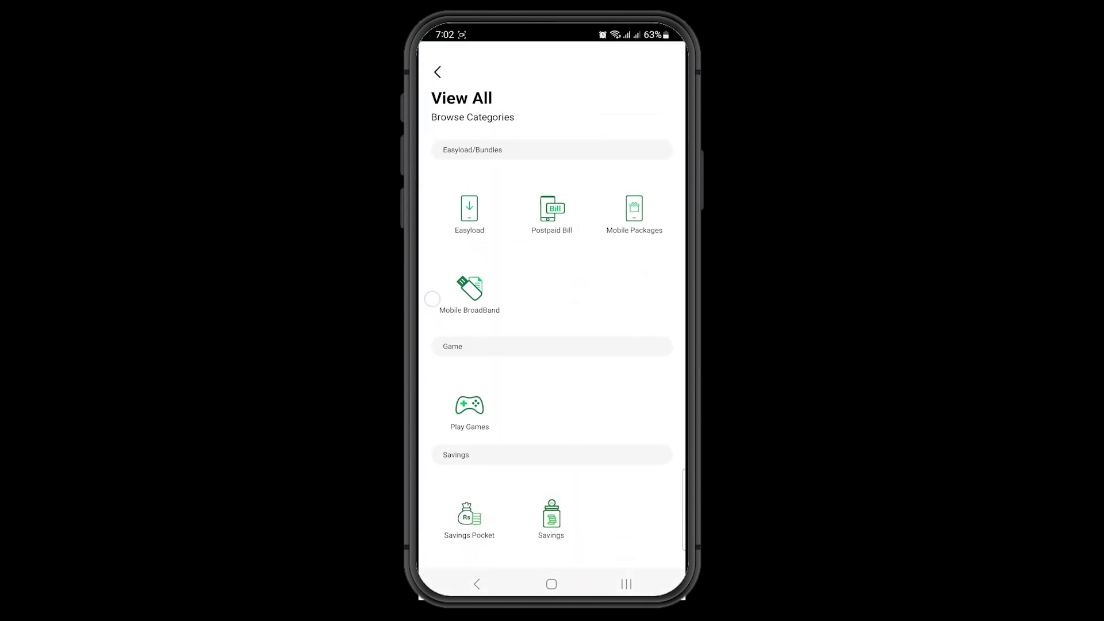
scroll(470, 402, down, 5)
scroll(471, 378, down, 10)
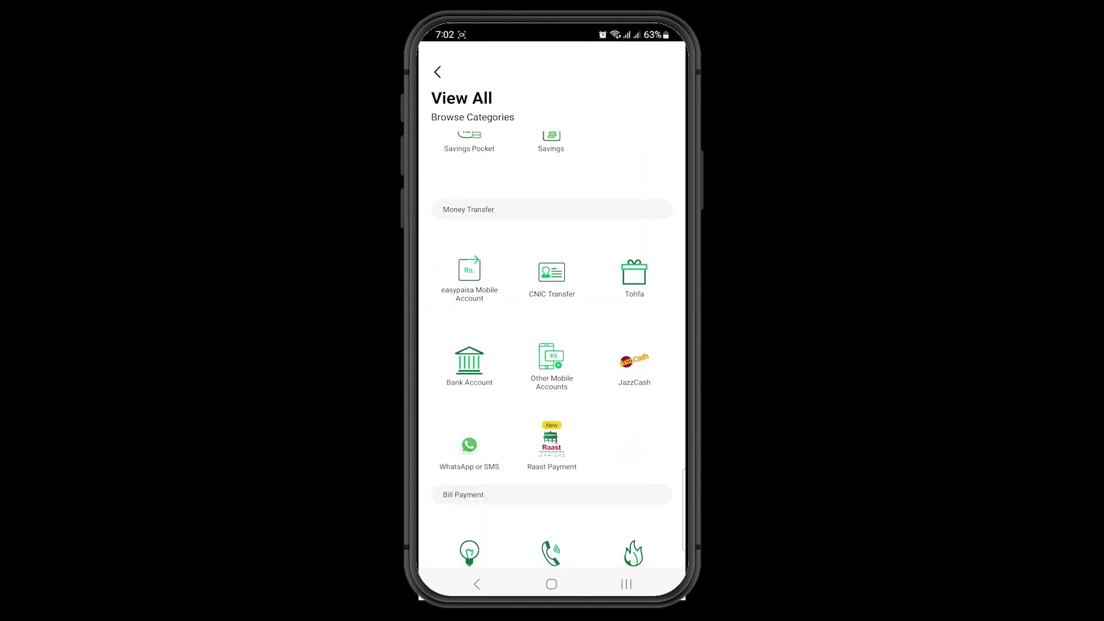
scroll(457, 316, down, 1)
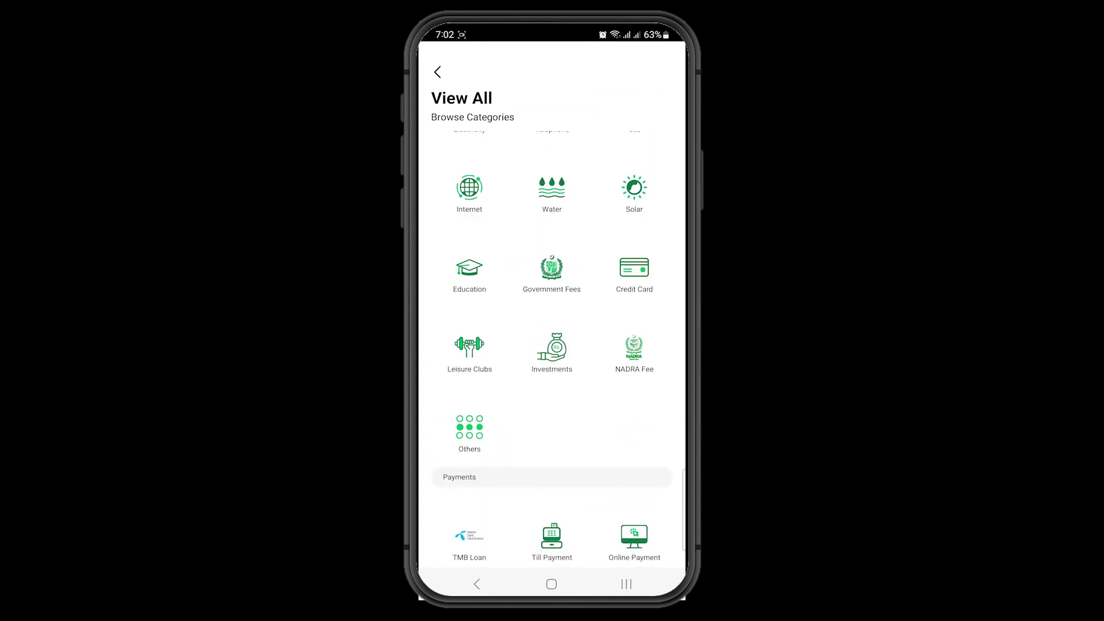
click(552, 268)
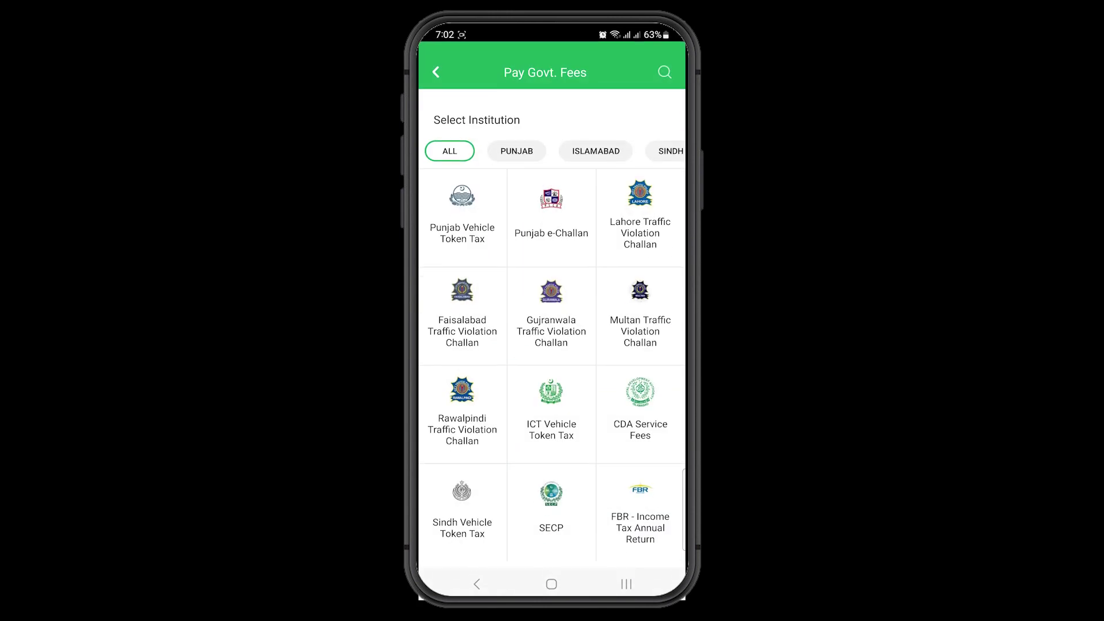
click(551, 215)
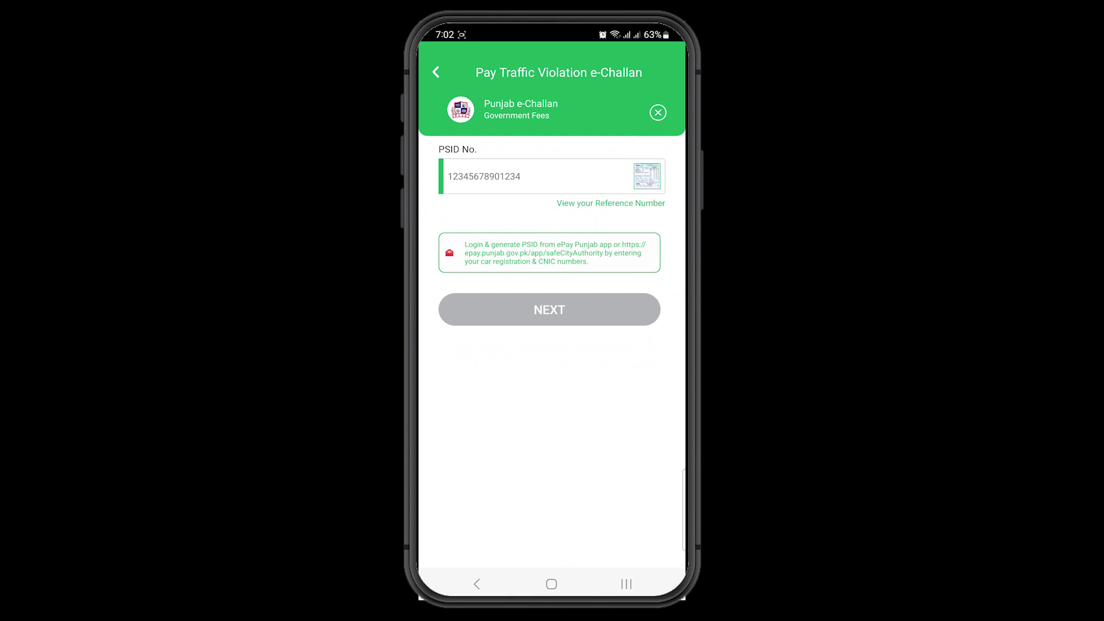
Step: Enter the application's PSID, fetch the Punjab e-Challan bill and pay the Rs. 60
click(536, 177)
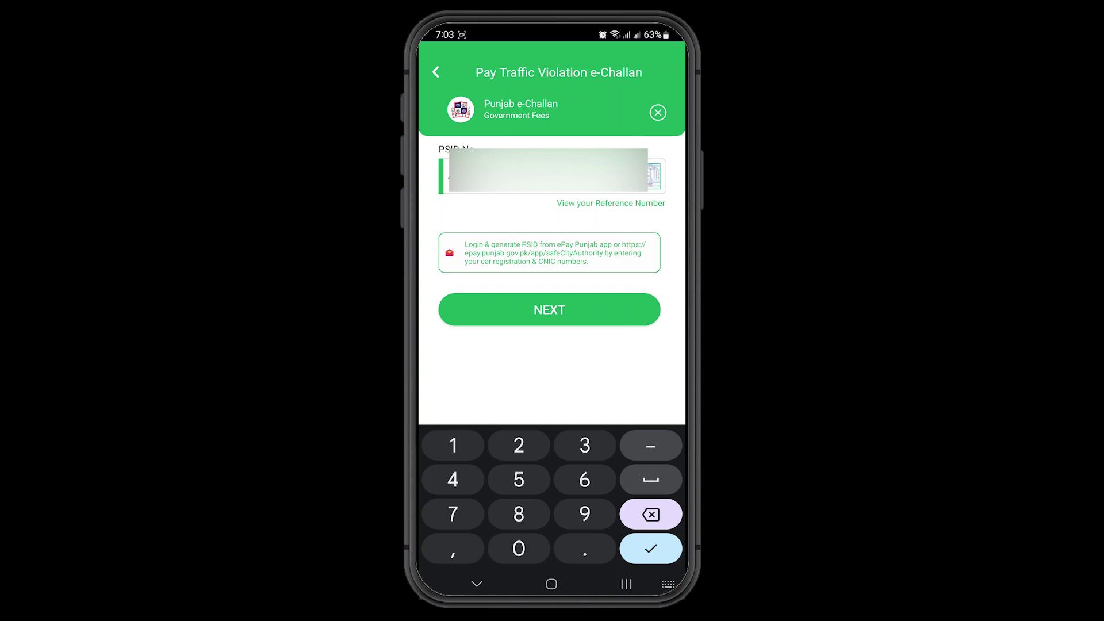
click(526, 305)
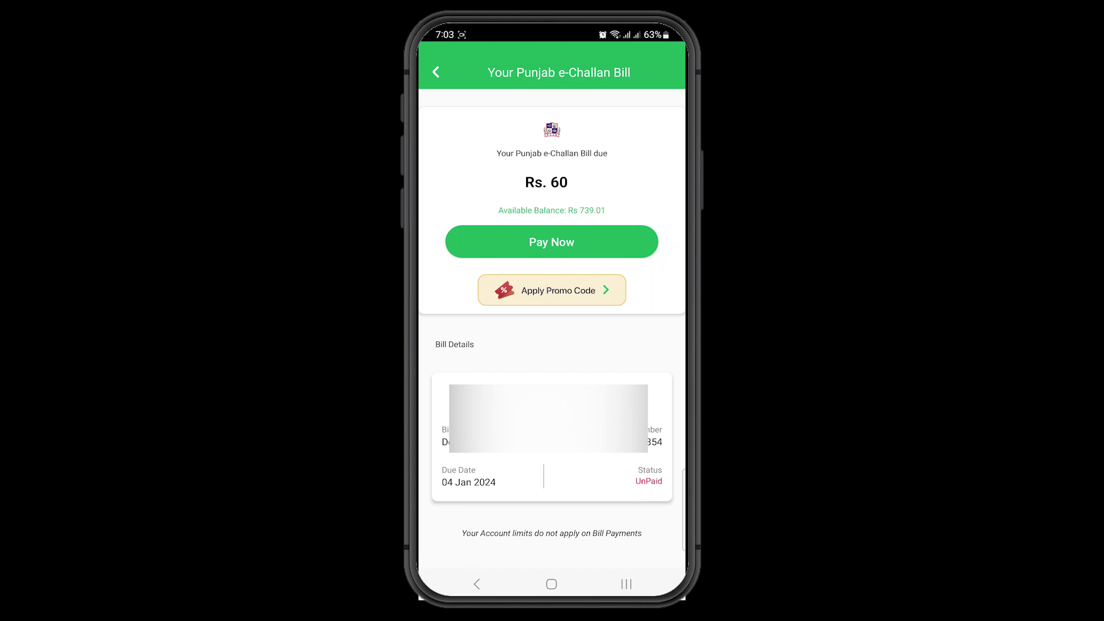
click(544, 242)
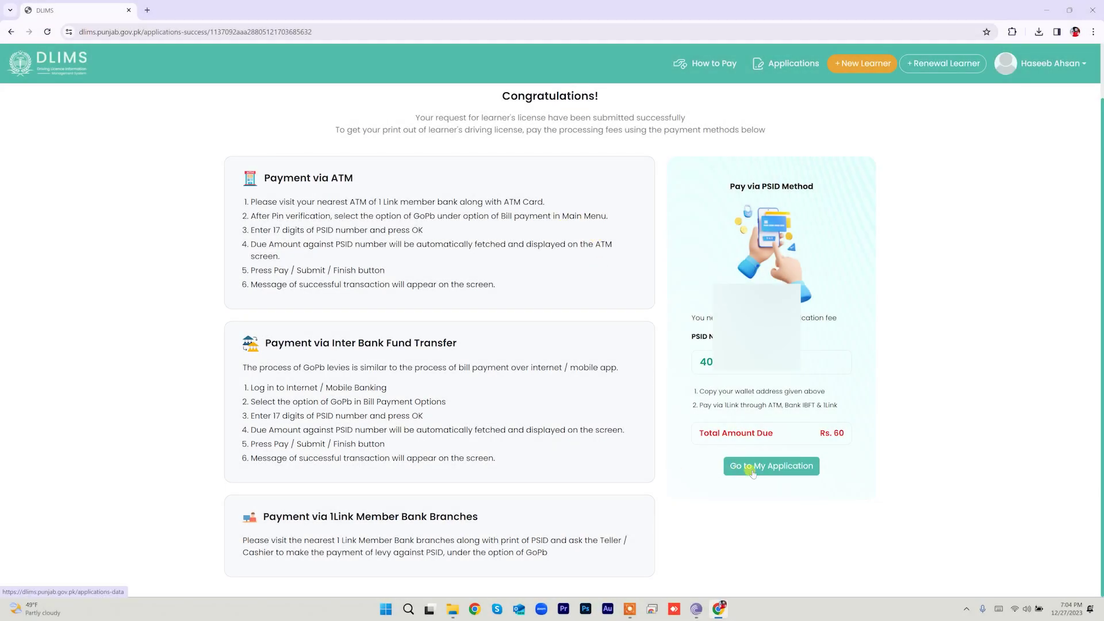
Step: From My Applications, open the printable licence for the paid 27 Dec 2023 learner application
click(784, 469)
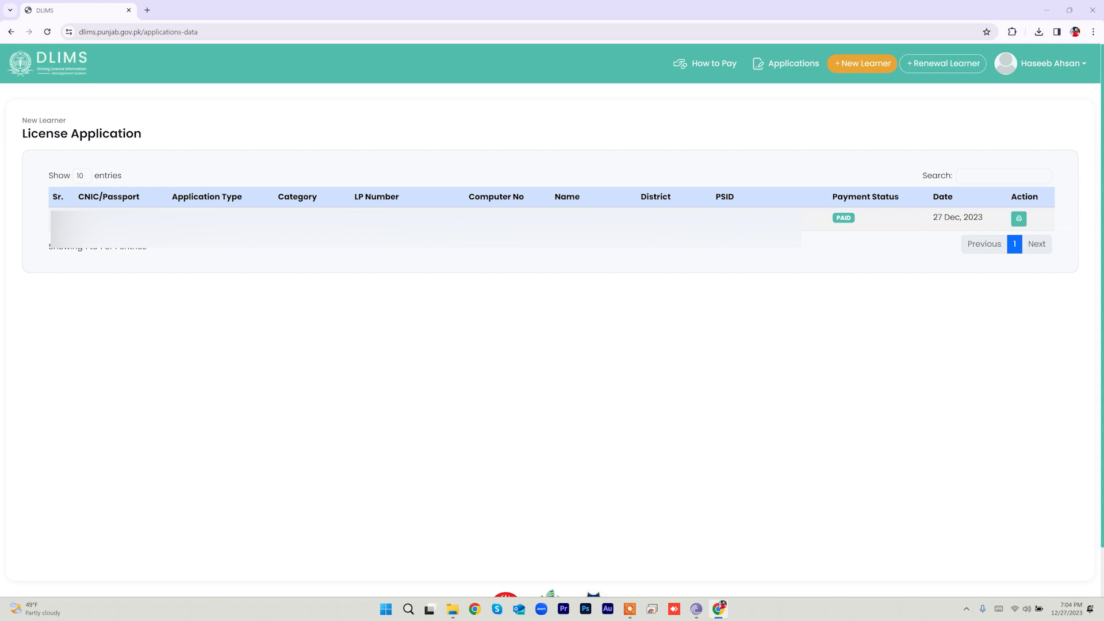
click(1019, 218)
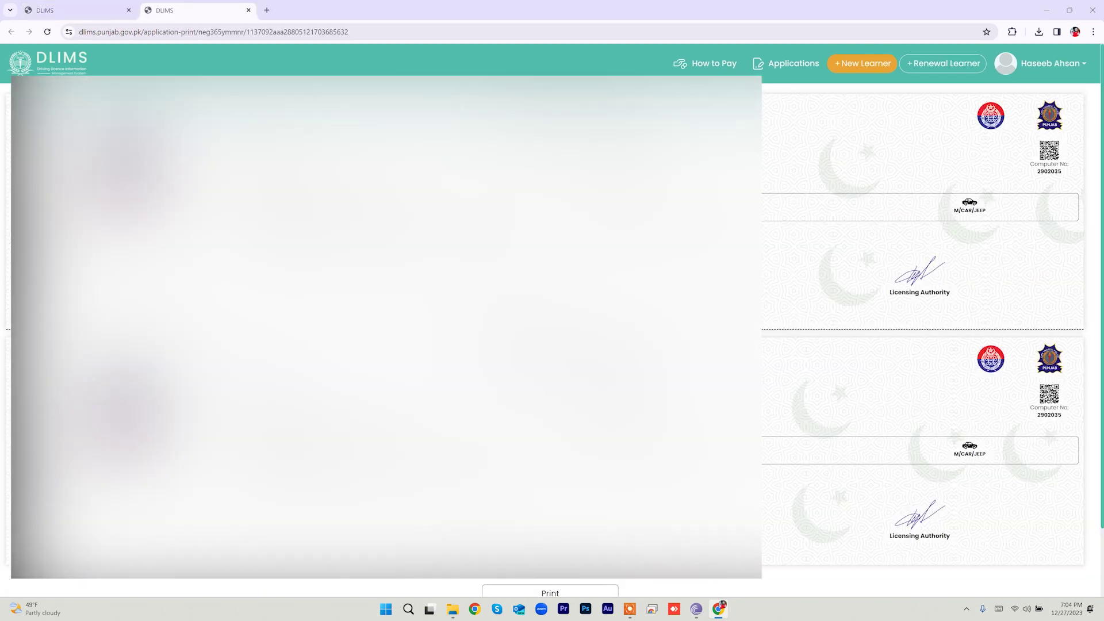
Step: Check the print page, then open the Rs. 60.00 ePay Punjab Payment Receipt email in Gmail
scroll(920, 322, down, 2)
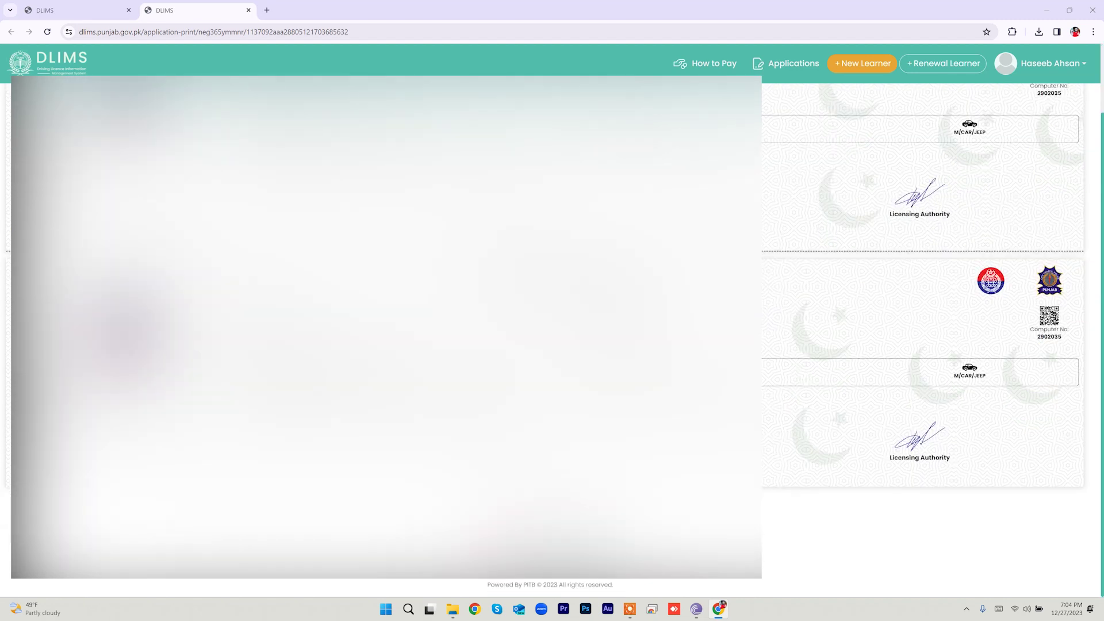
scroll(919, 322, up, 2)
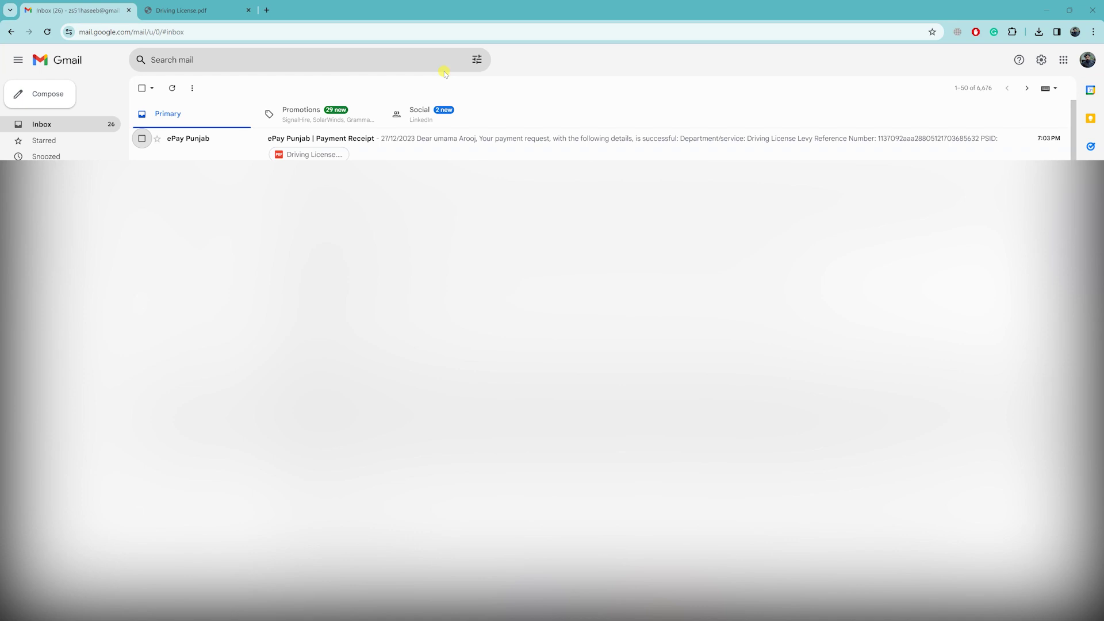
click(357, 139)
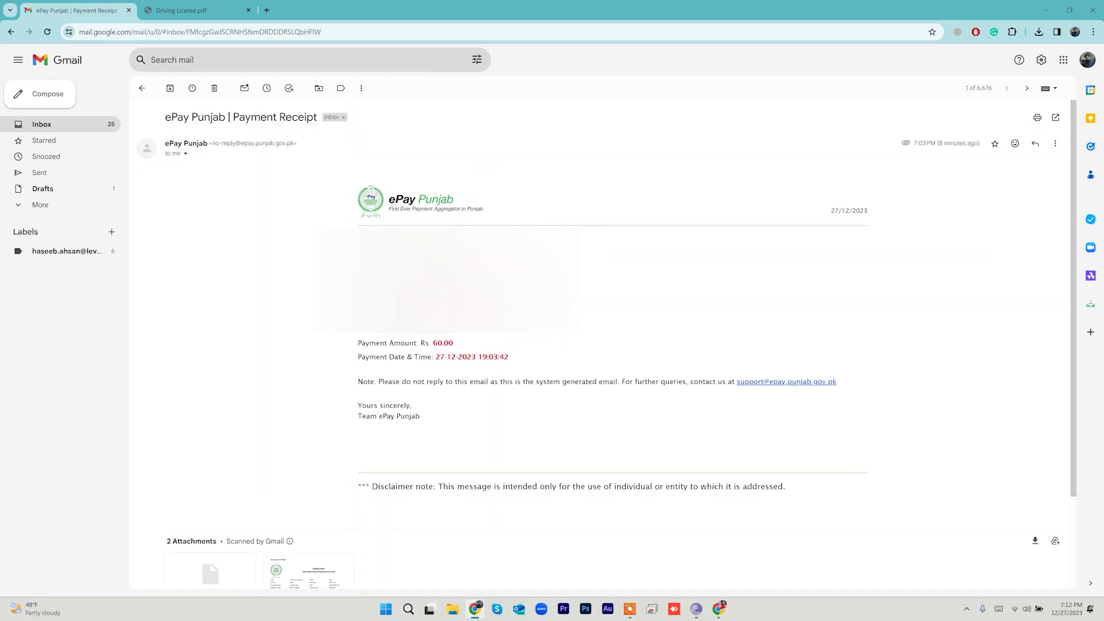